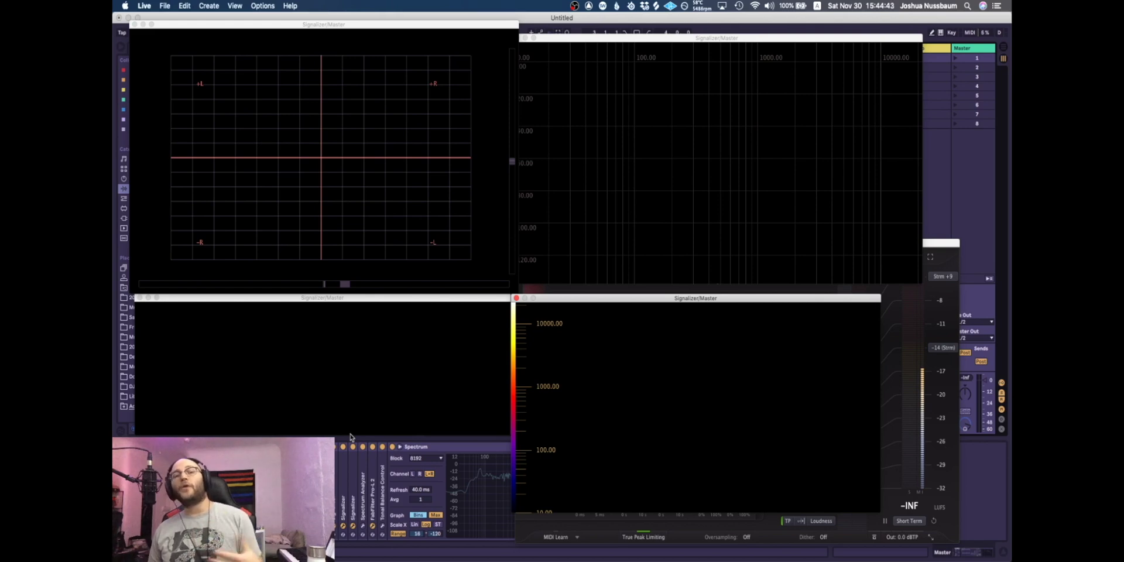
Start playback, then bring the spectrum window and the top-left vectorscope window to the front.
key("space")
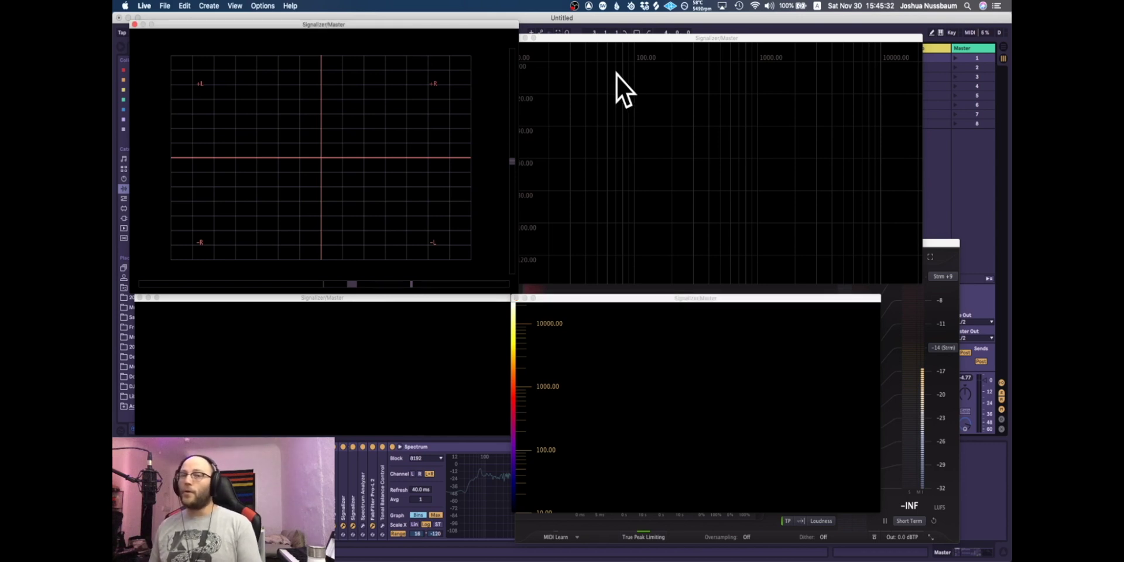
left_click(624, 93)
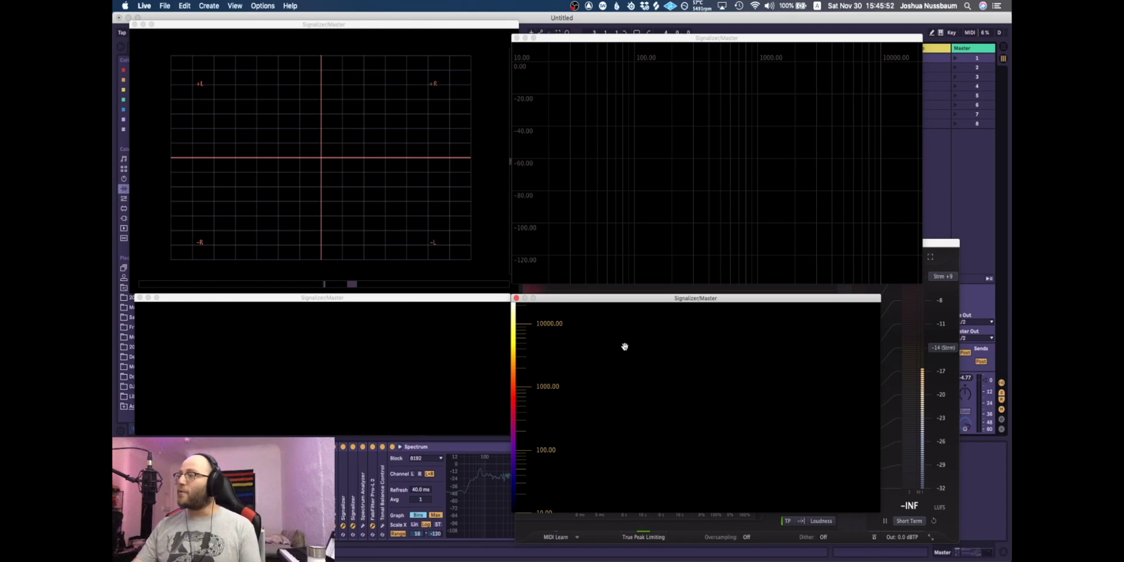
left_click(394, 135)
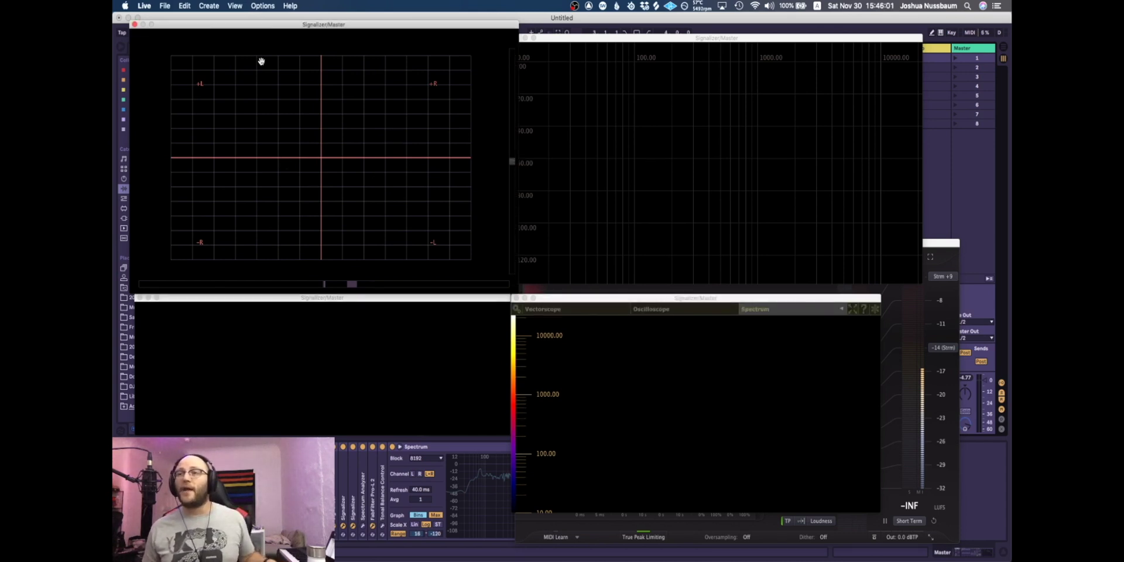
Let audio play so every Signalizer scope shows signal and Pro-L reads -25.8 LUFS.
mouse_move(217, 40)
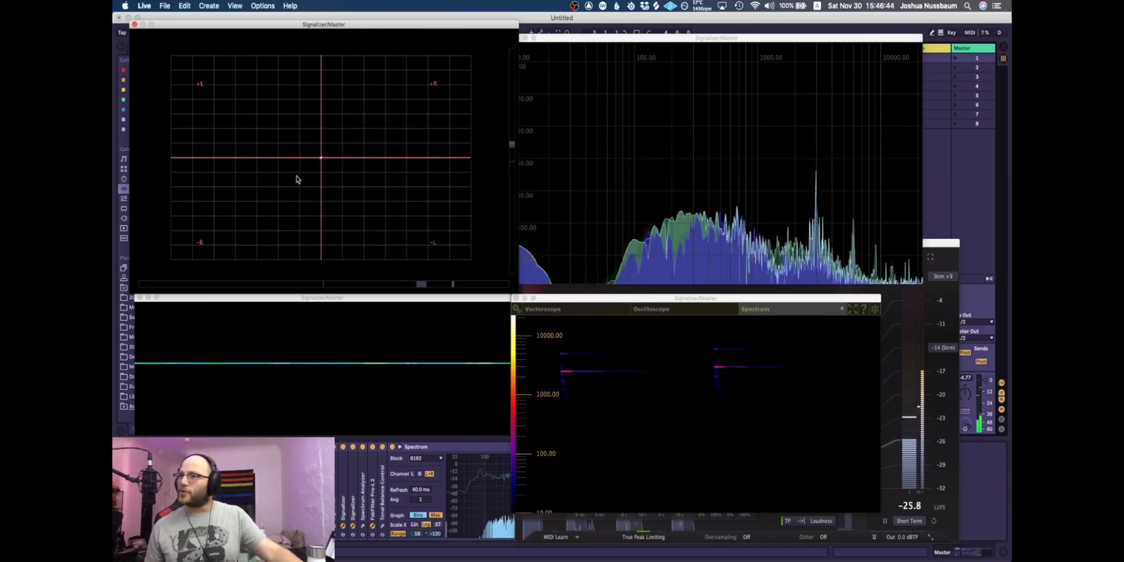
Stop playback so the scopes go blank and loudness returns to -INF.
key("space")
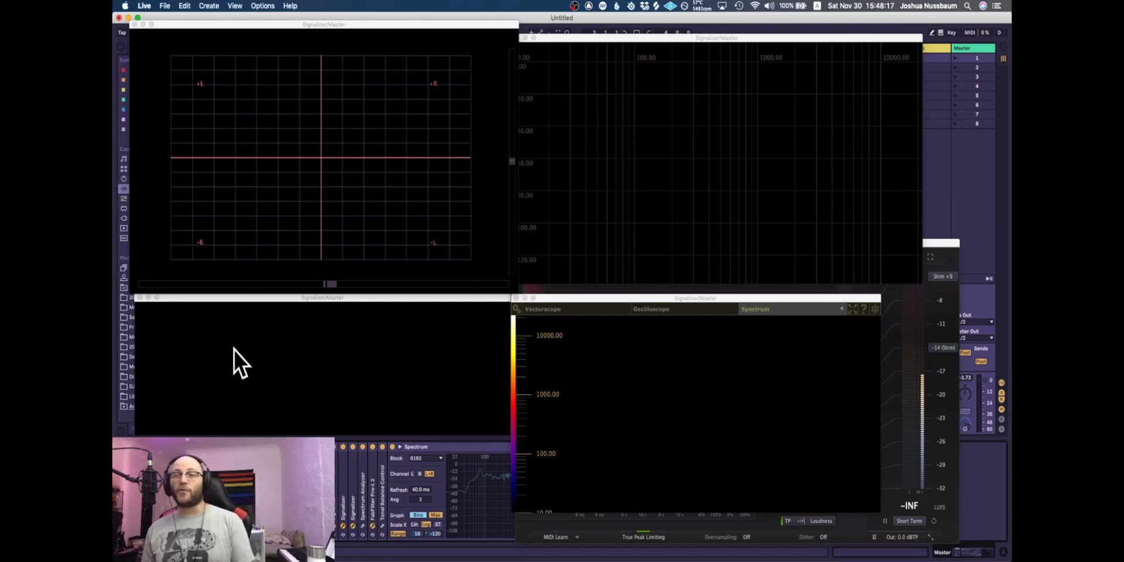
Activate the lower-left Signalizer window to show its view tabs with Oscilloscope selected.
left_click(259, 342)
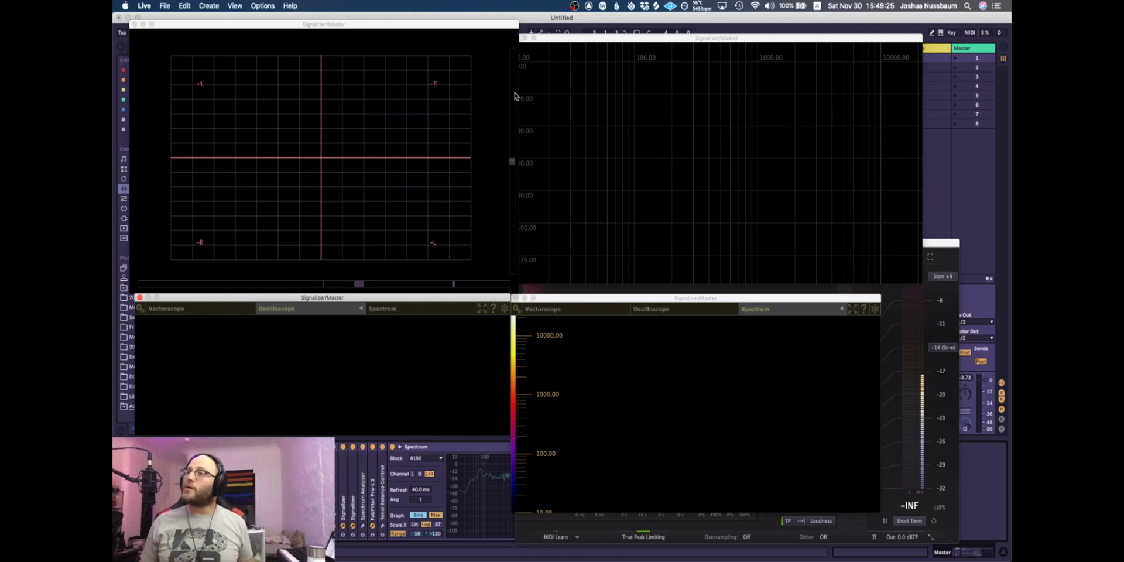
left_click(511, 88)
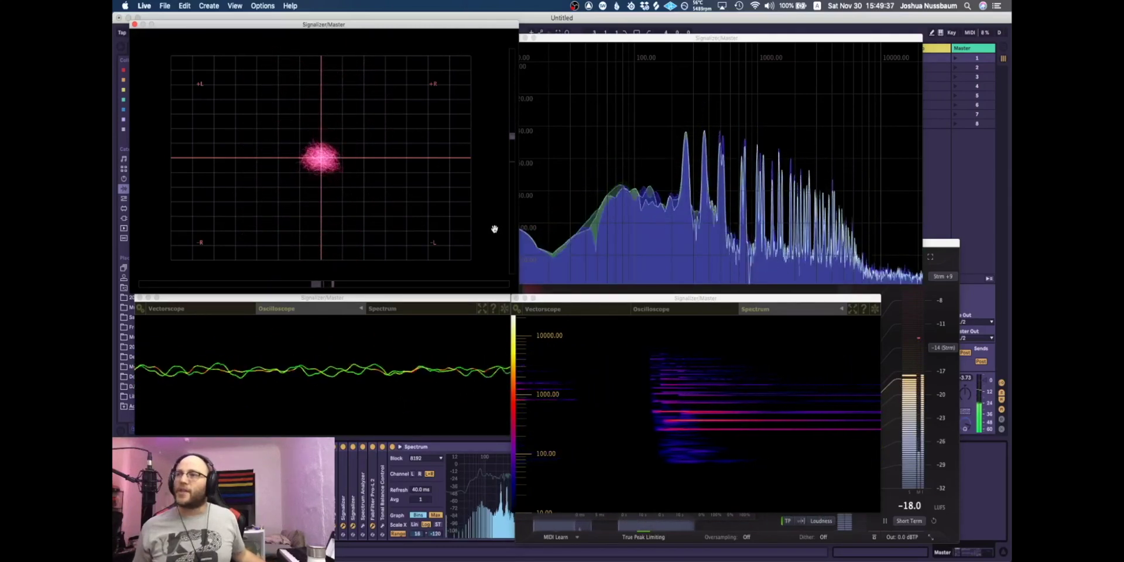
key("space")
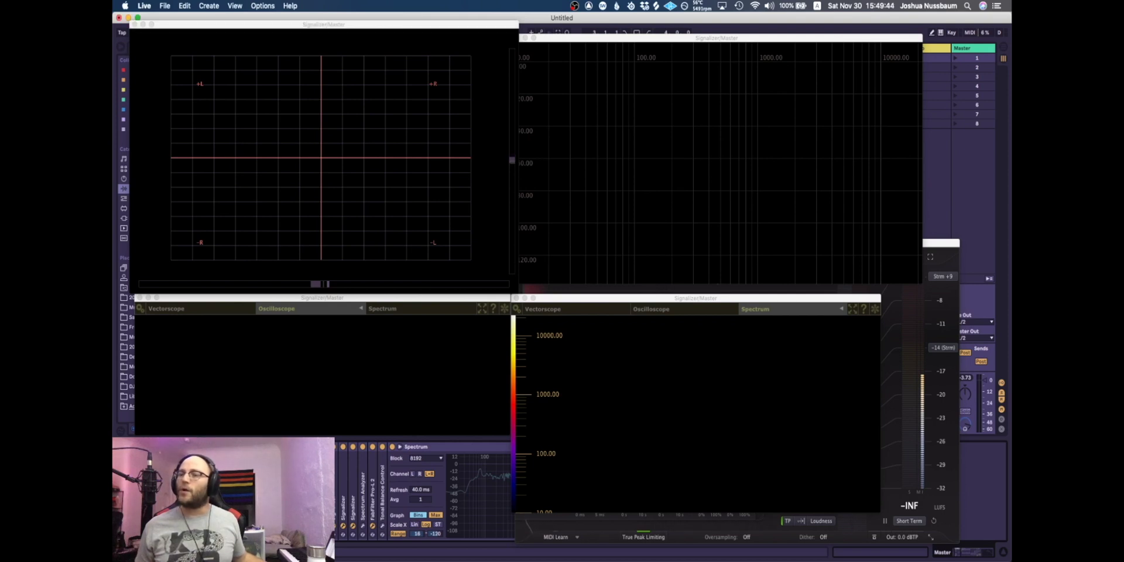
key("space")
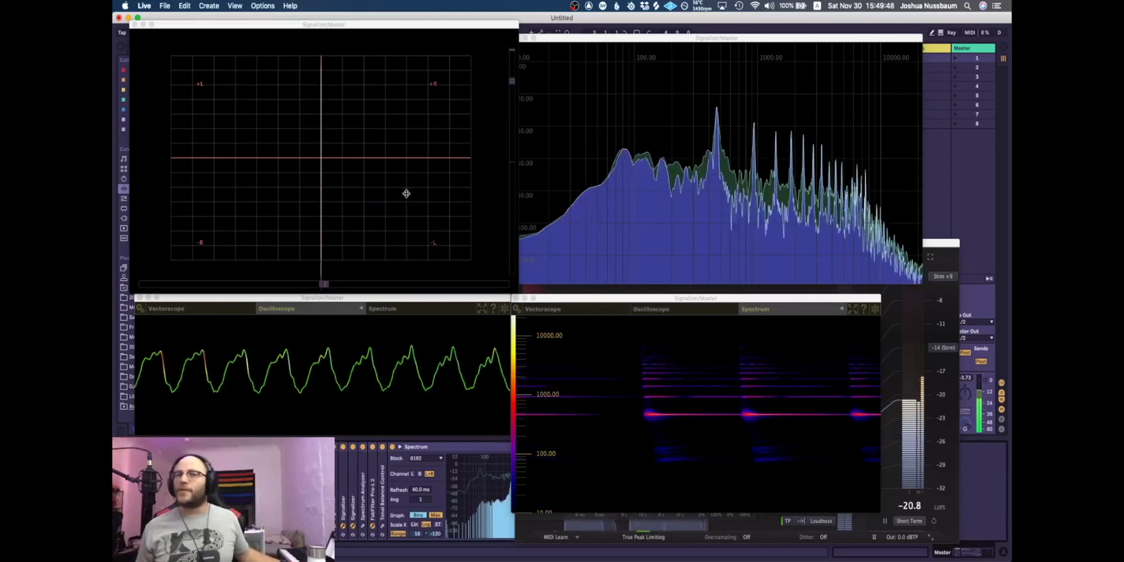
key("space")
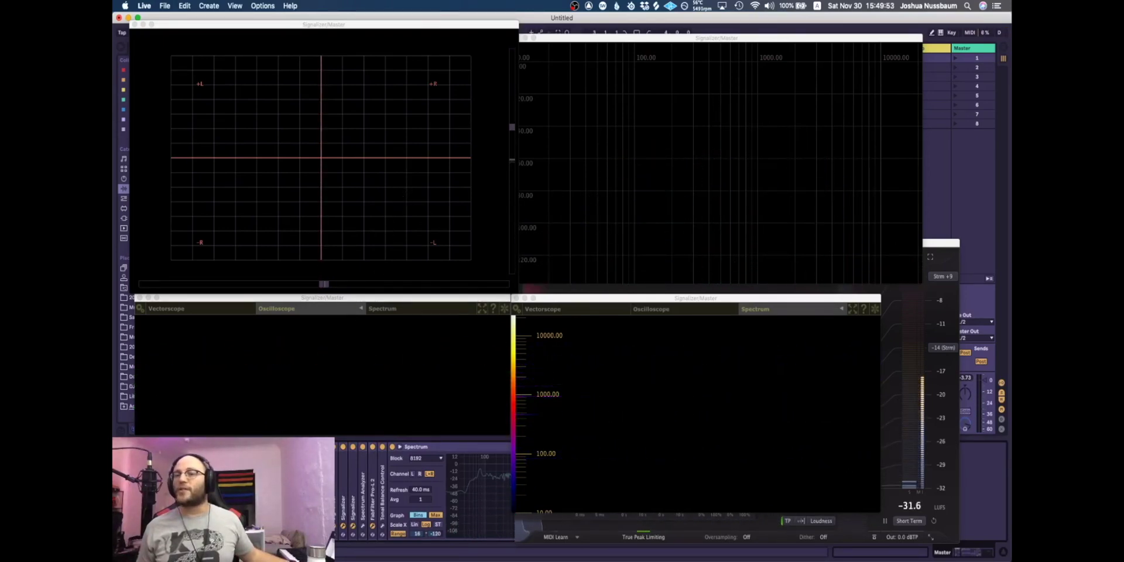
key("space")
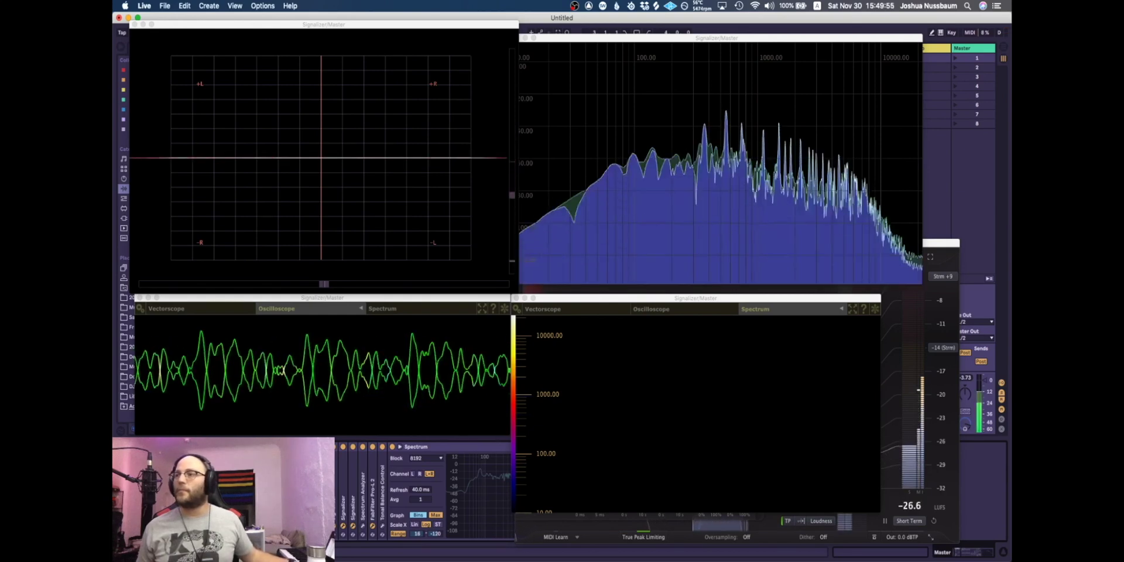
key("space")
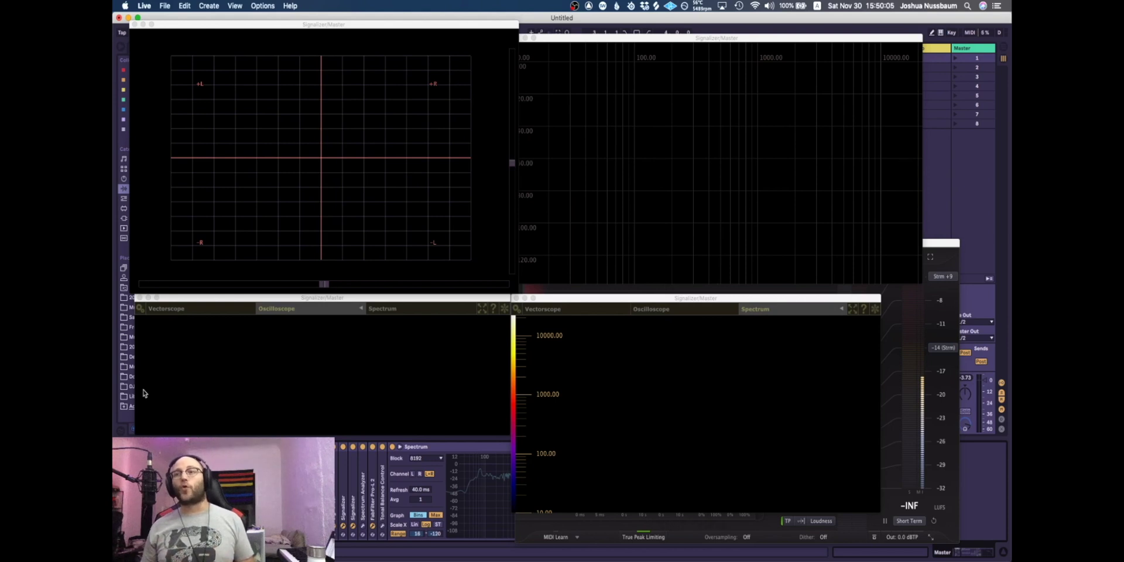
Nudge the vectorscope window left to uncover the spectrum axis labels, then magnify the -60.00 label.
left_click_drag(394, 24, 390, 25)
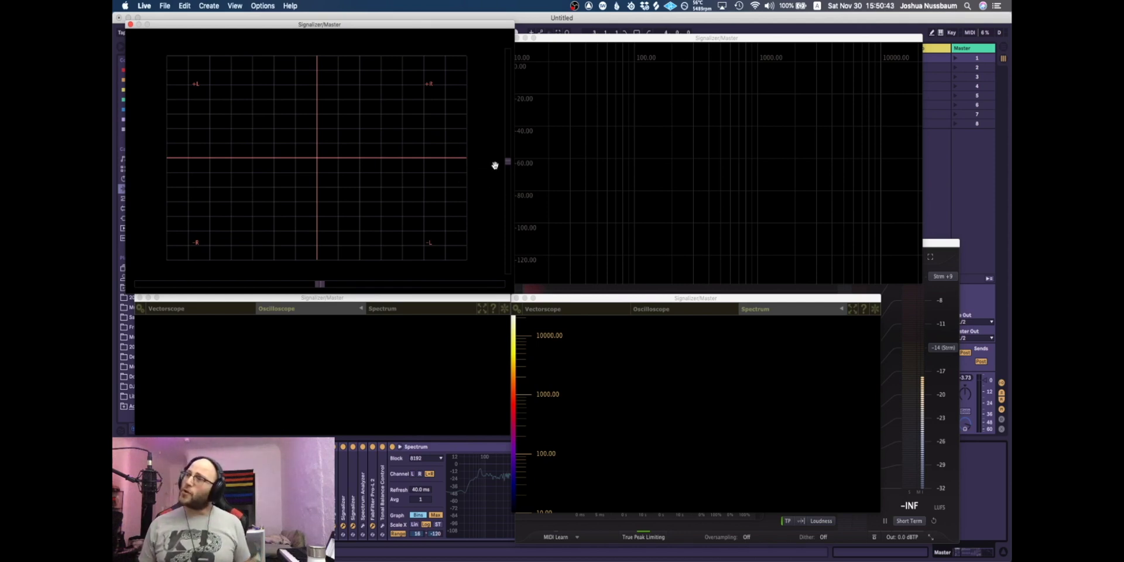
key("alt+super+8")
key("alt+super+8")
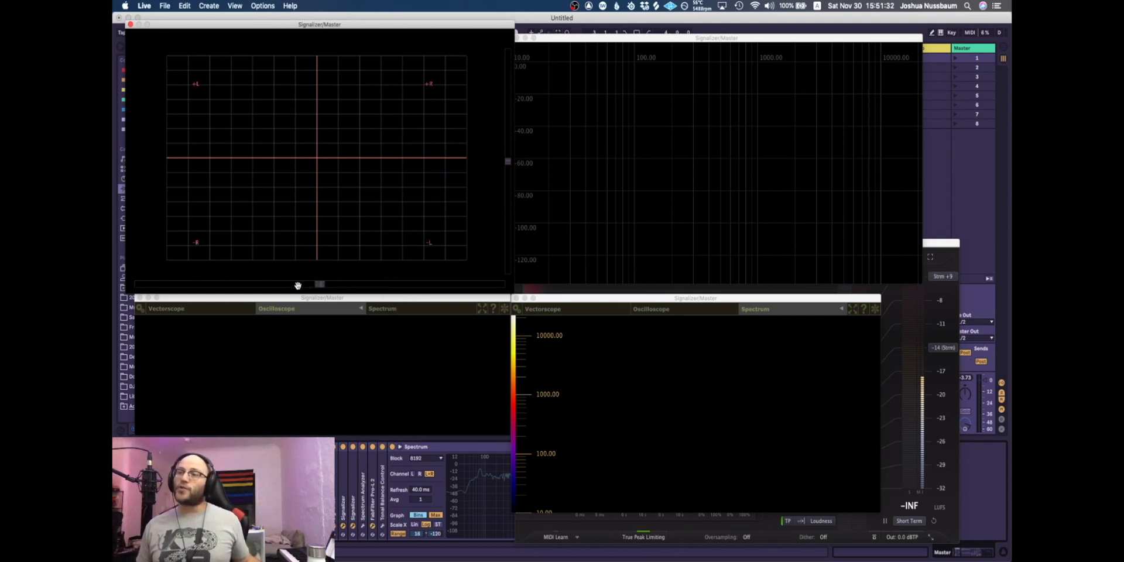
Start audio playback to feed the scopes while the vectorscope shows its polar L/C/R display.
key("space")
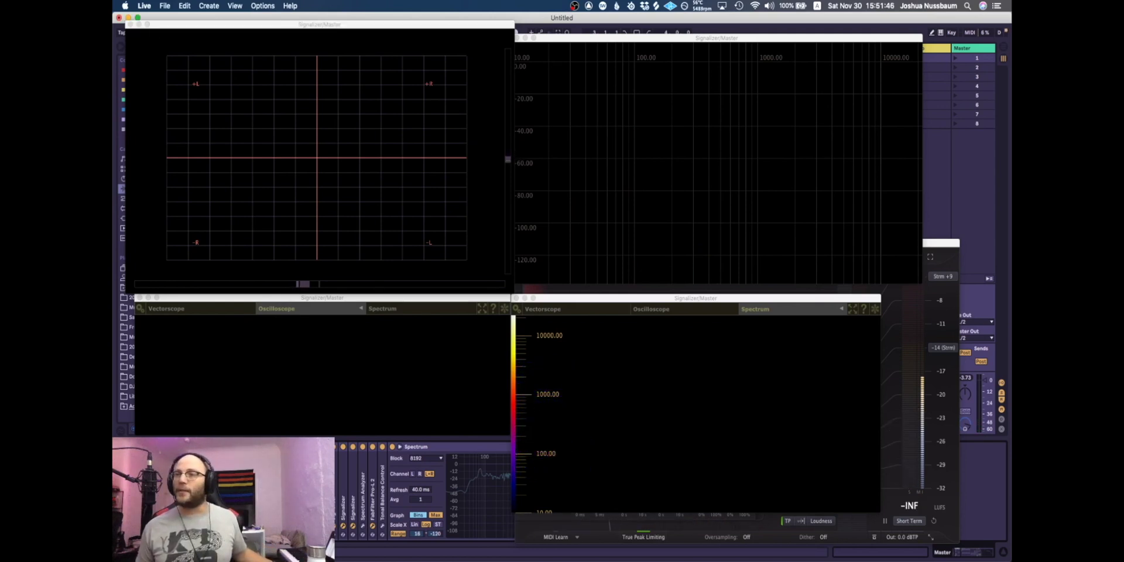
key("space")
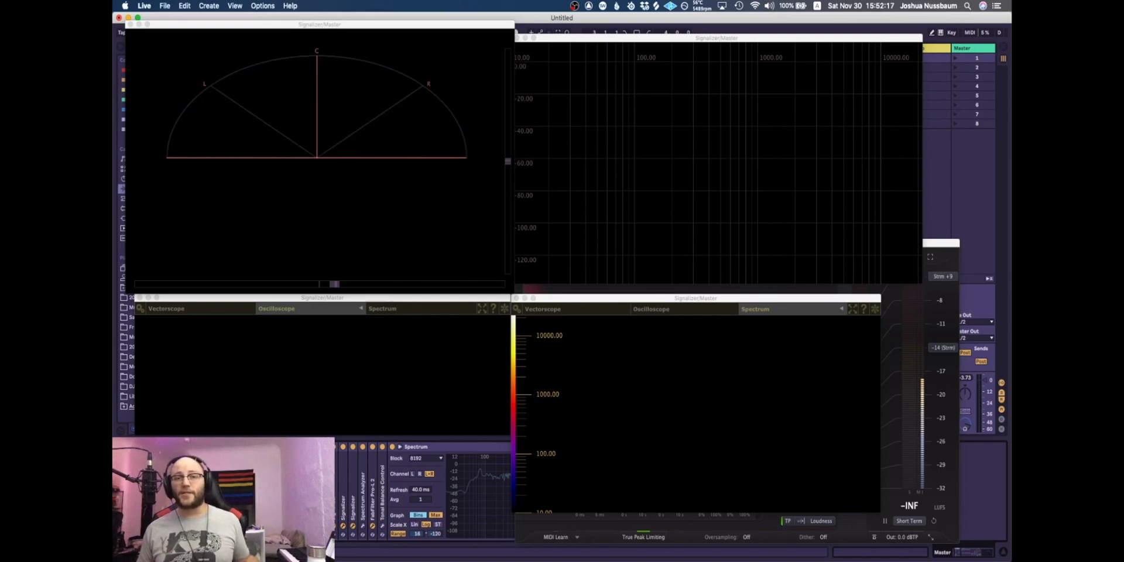
Set the top-left vectorscope's Operational mode back to Lissajous and collapse its settings panel.
left_click(271, 205)
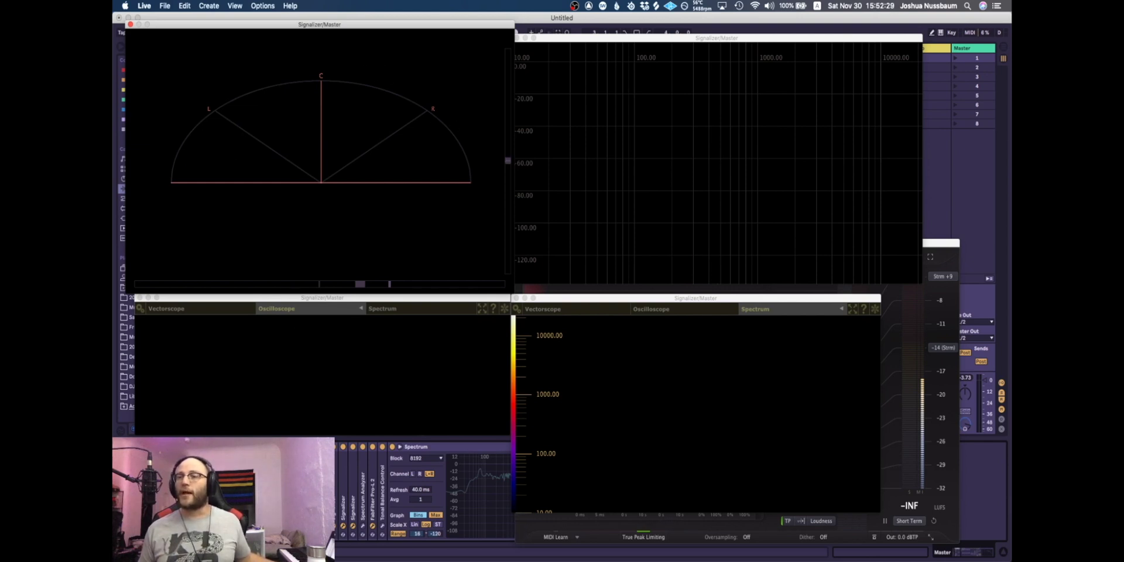
left_click(283, 138)
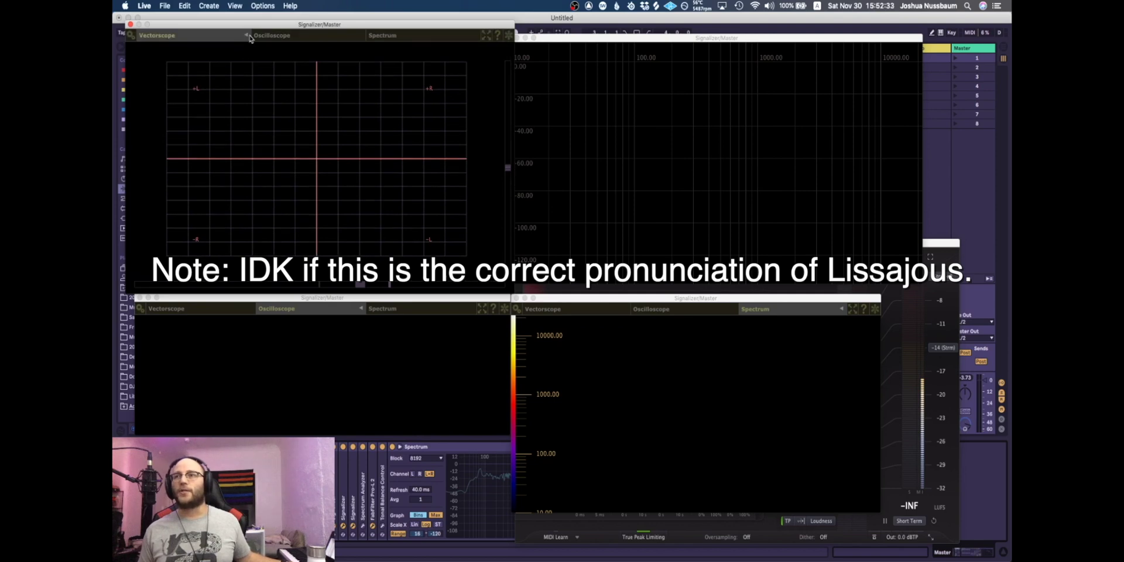
left_click(247, 35)
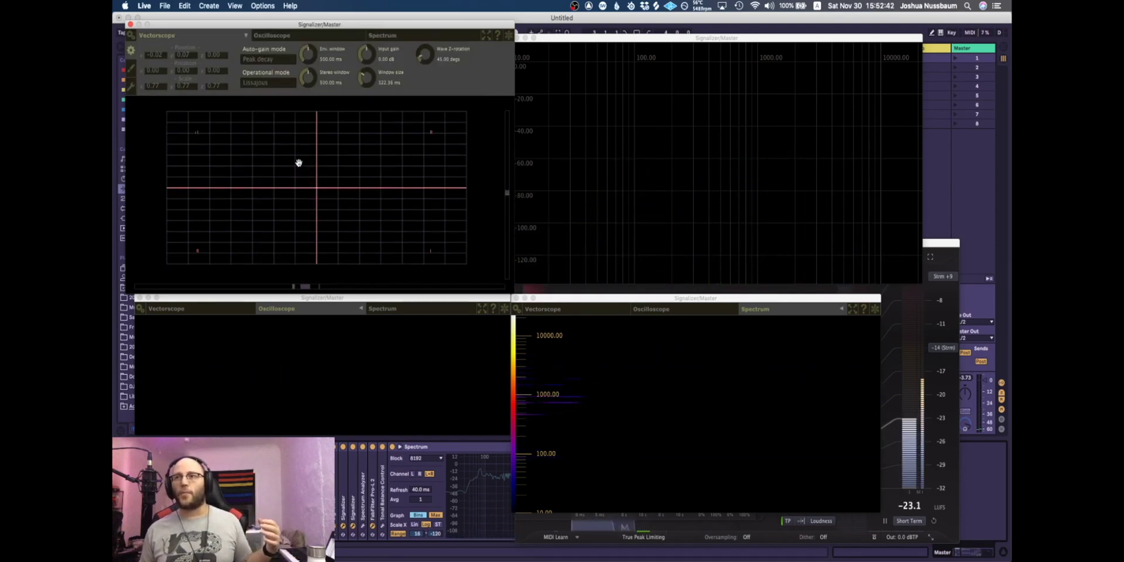
left_click(247, 37)
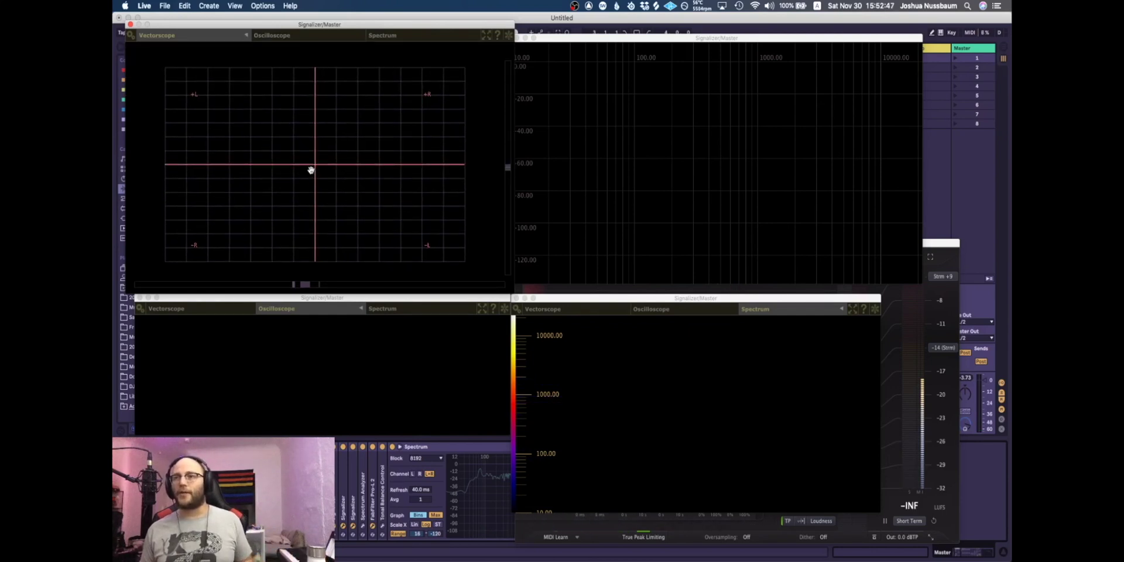
left_click(387, 369)
left_click(795, 399)
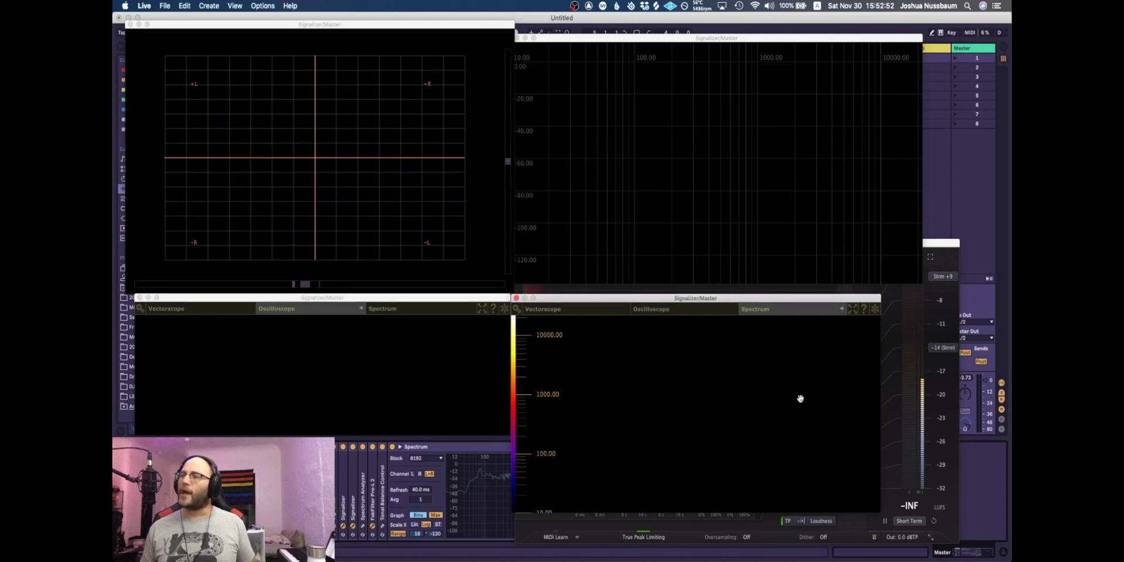
left_click(789, 141)
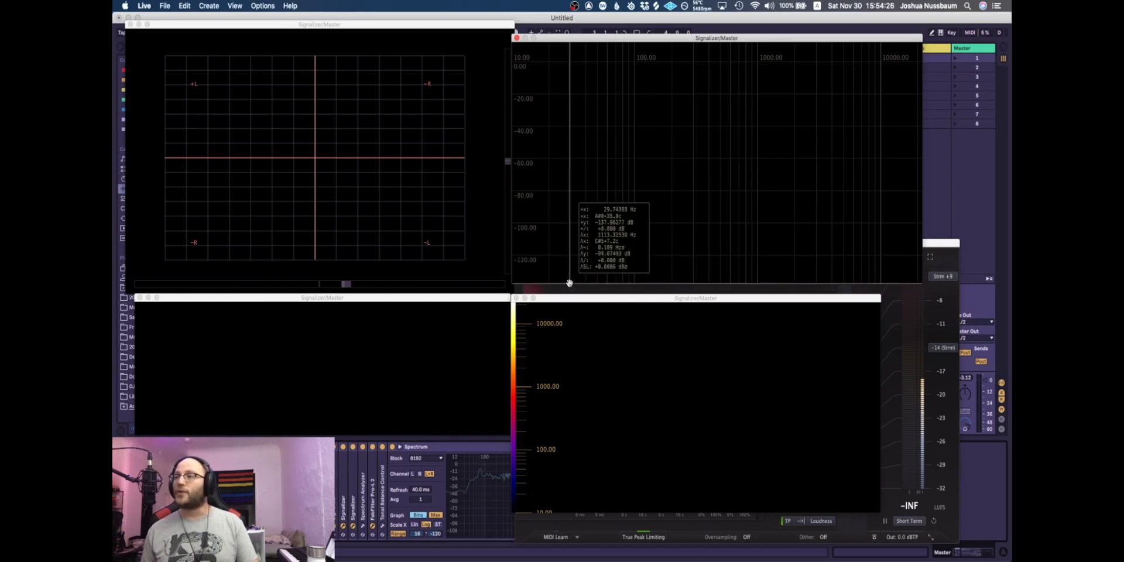
mouse_move(567, 56)
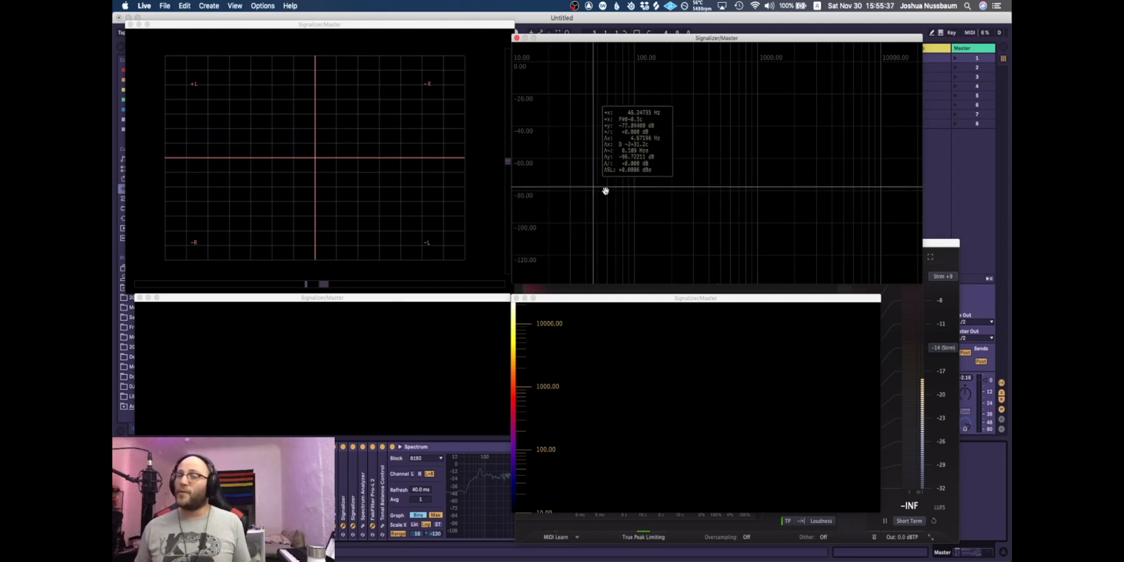
left_click(475, 493)
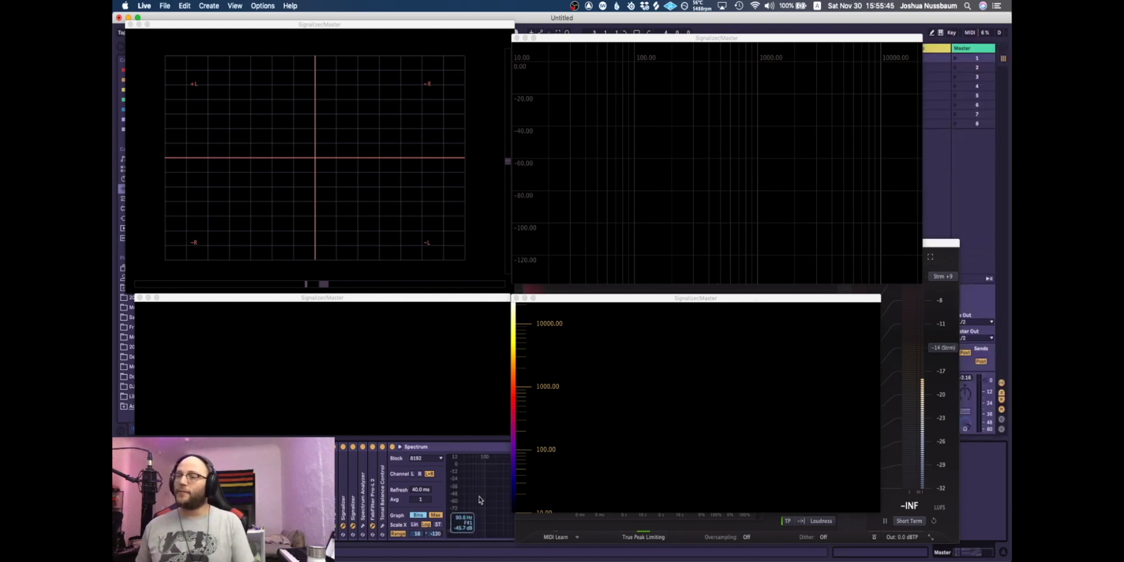
key("space")
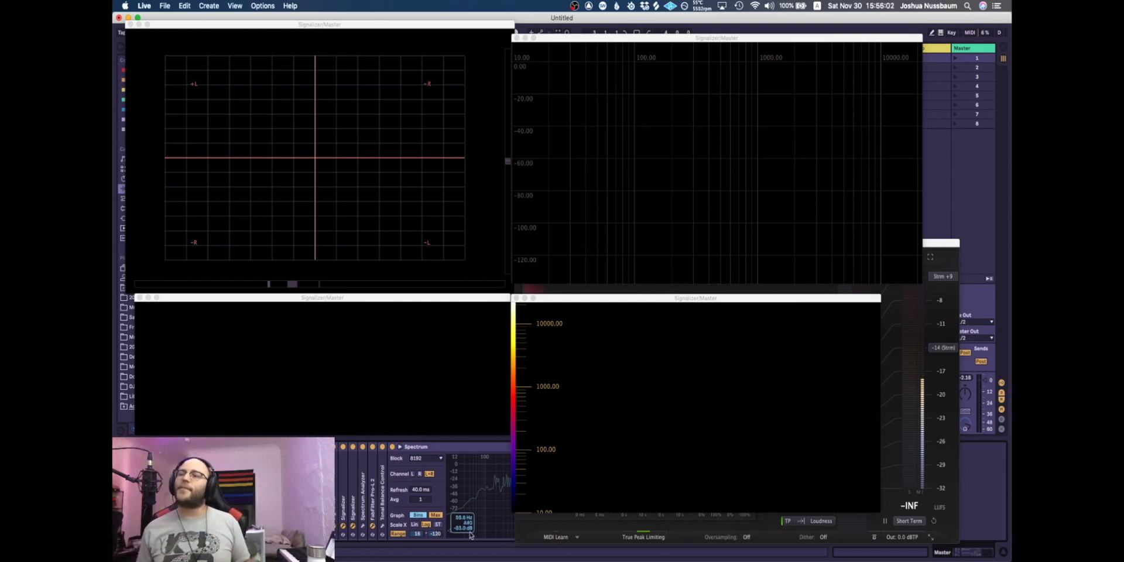
key("space")
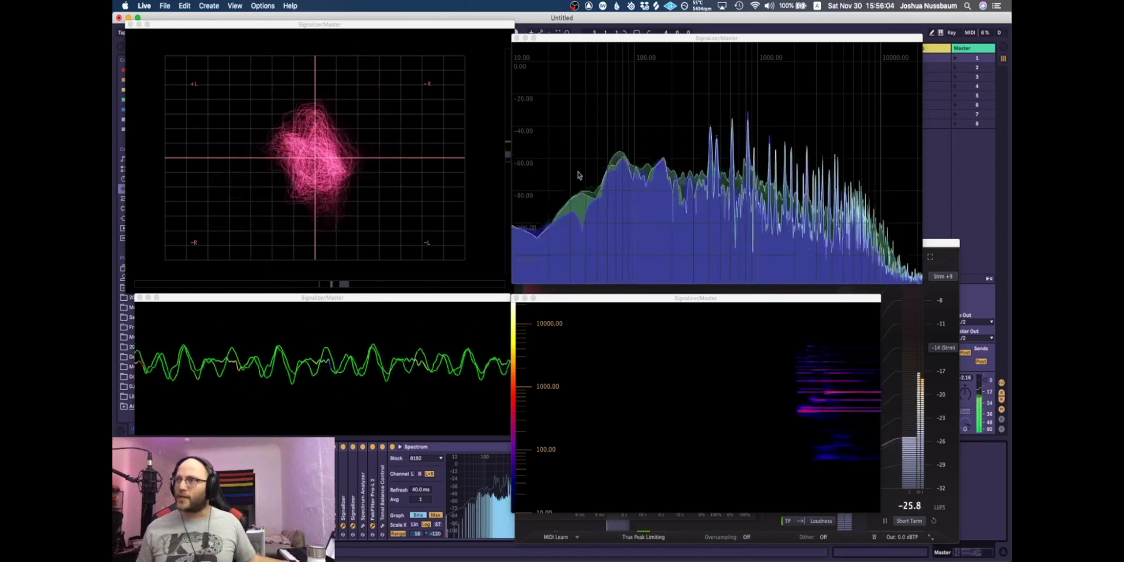
Shift the spectrogram window slightly up and right, keeping the upper spectrum window in front.
left_click(707, 166)
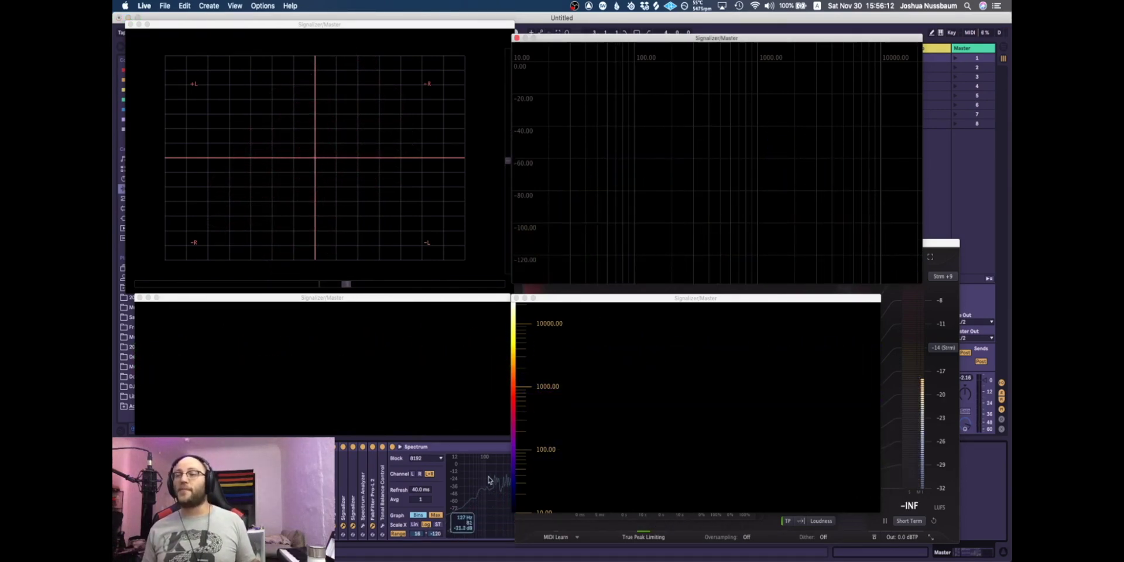
left_click_drag(644, 300, 652, 292)
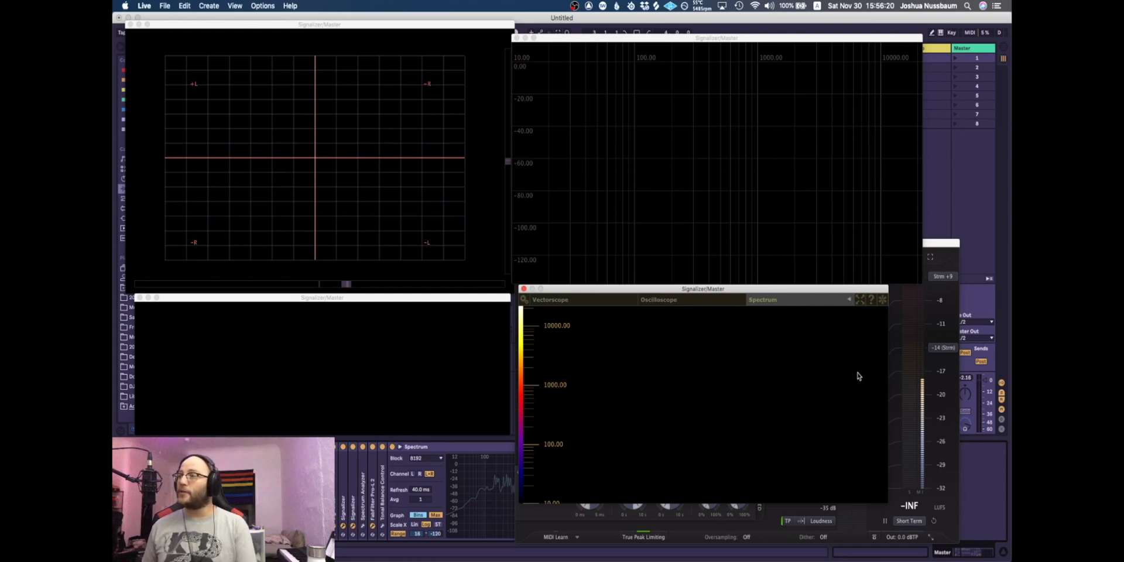
left_click(744, 161)
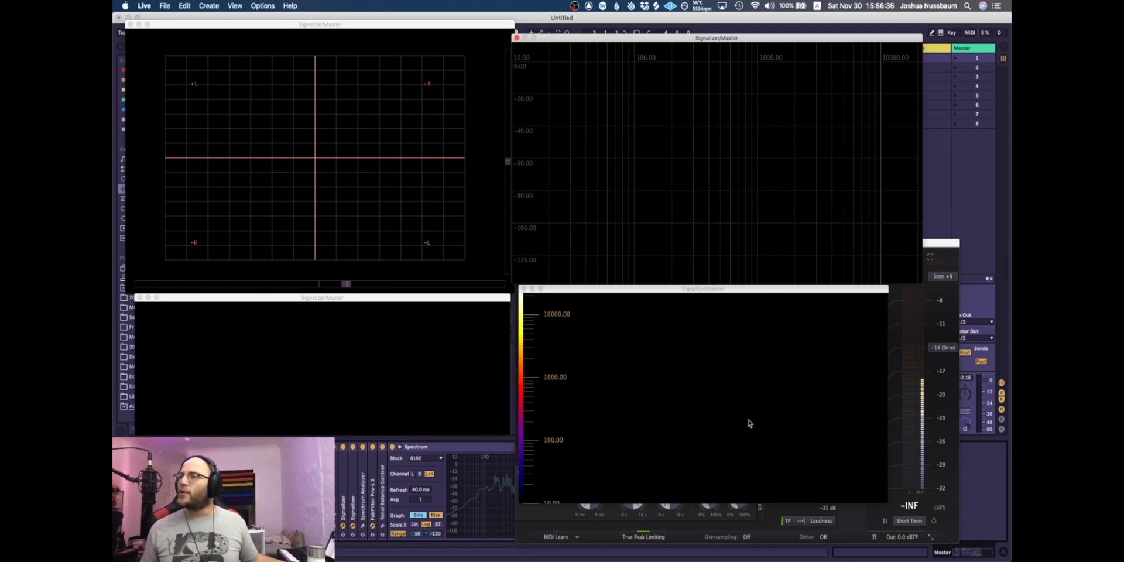
key("space")
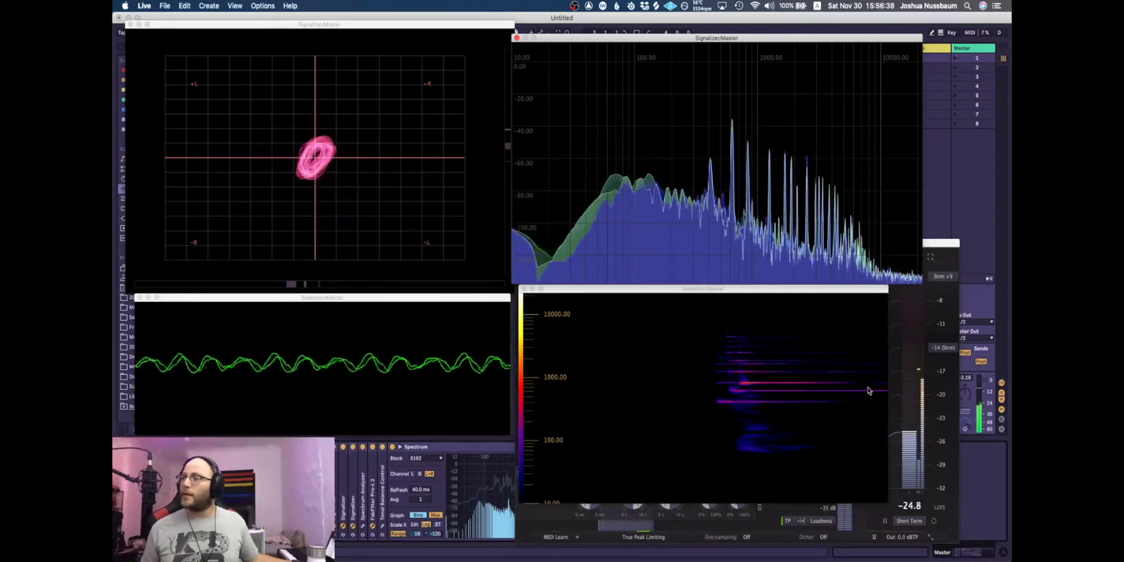
key("space")
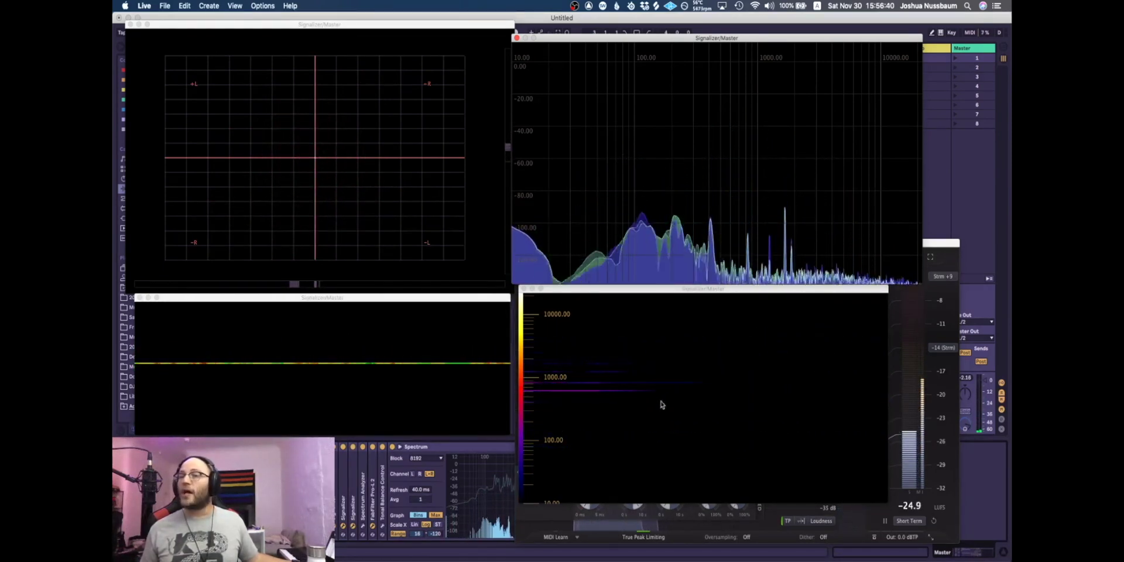
key("space")
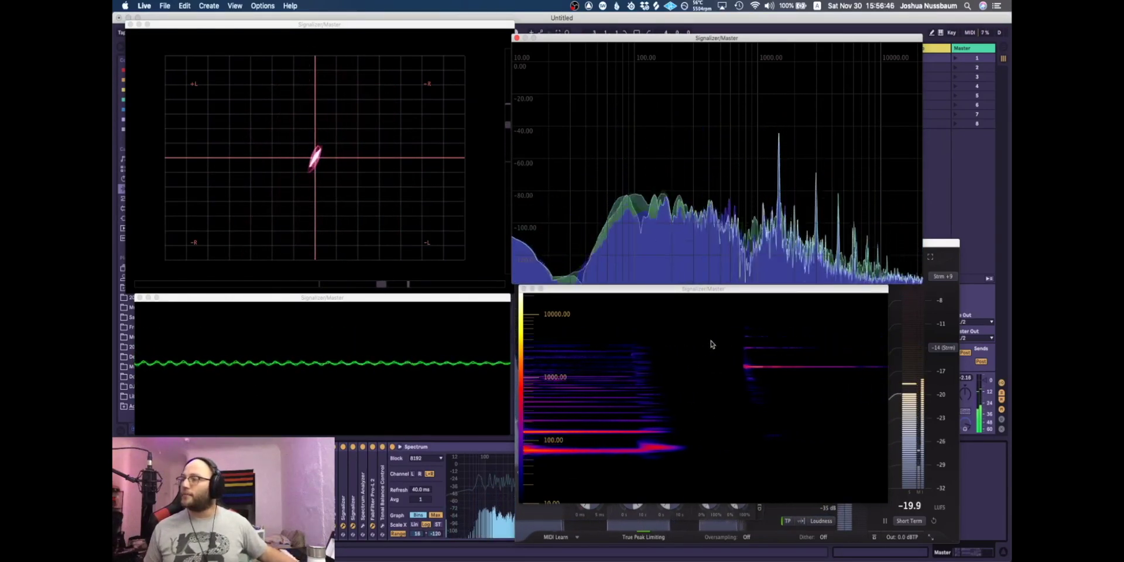
key("space")
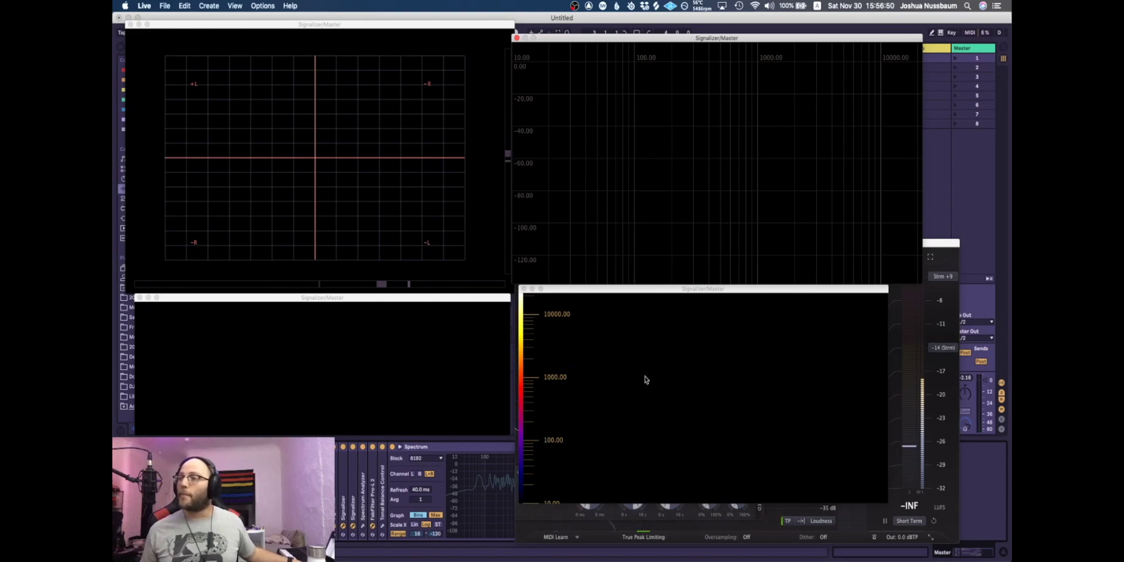
key("space")
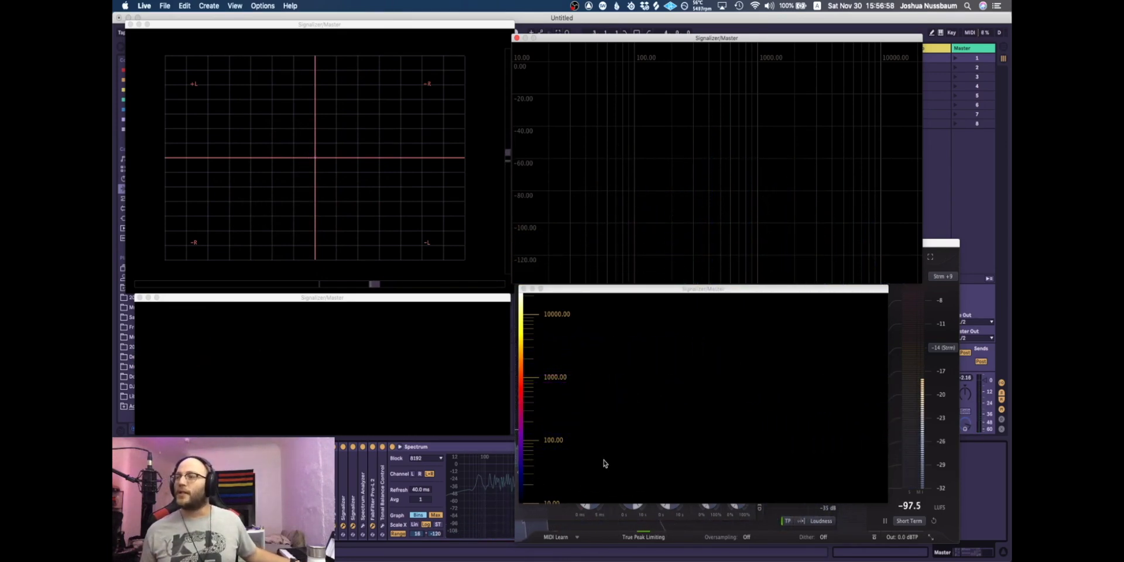
key("space")
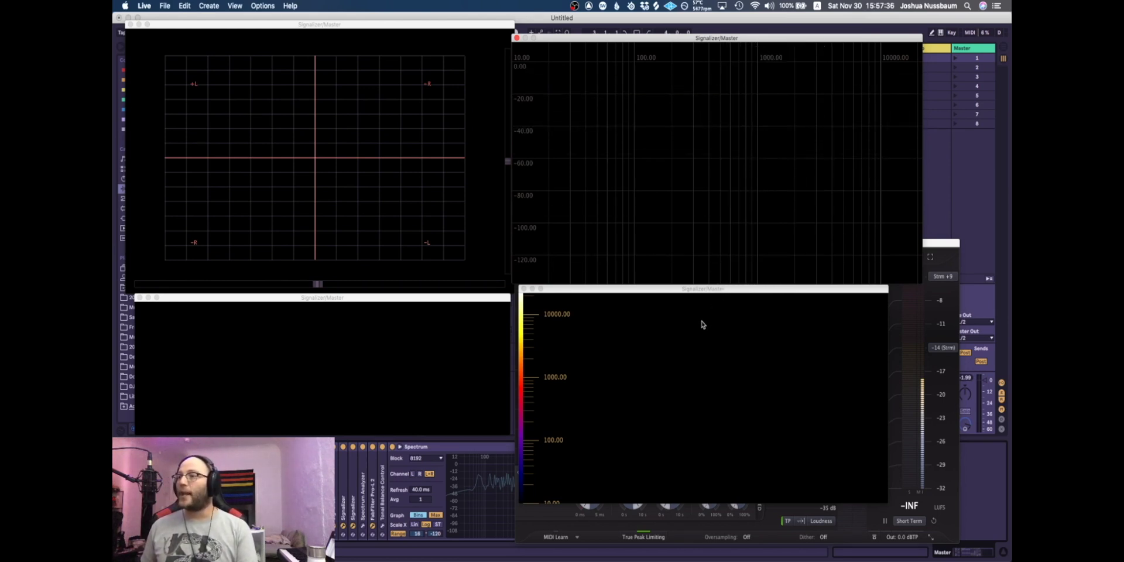
left_click(671, 393)
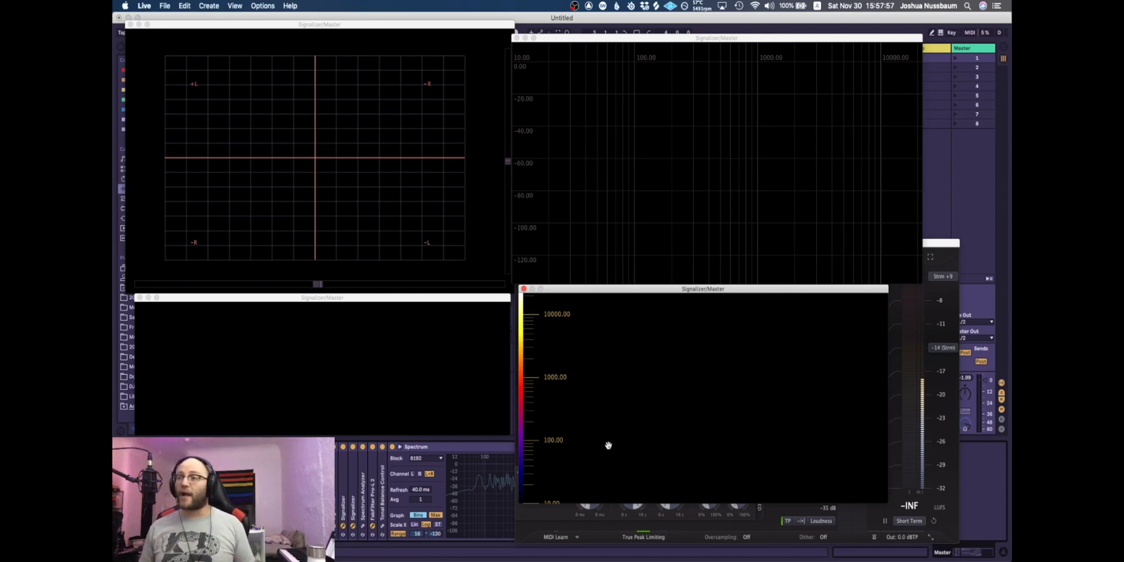
Bring the oscilloscope window forward and start playback to feed the scopes.
left_click(358, 351)
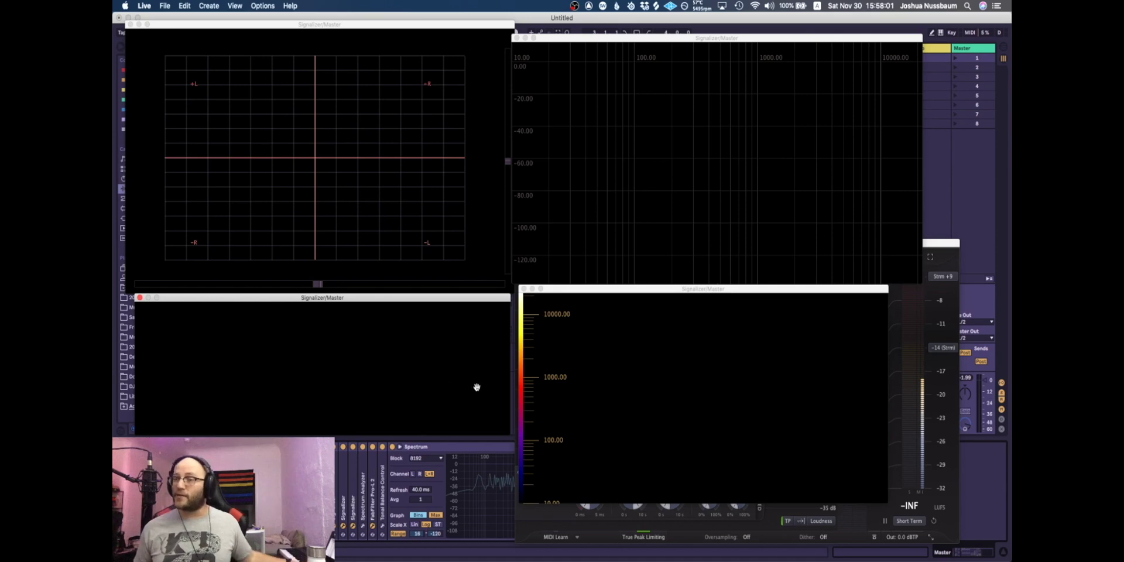
key("space")
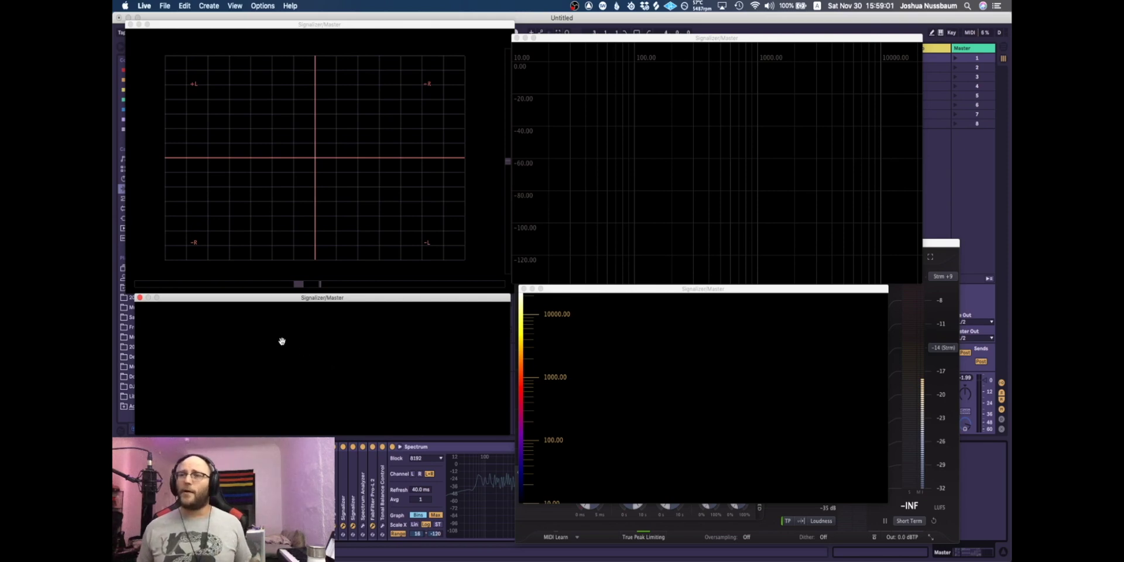
Toggle playback on and off several times to audition the signal in the scopes.
key("space")
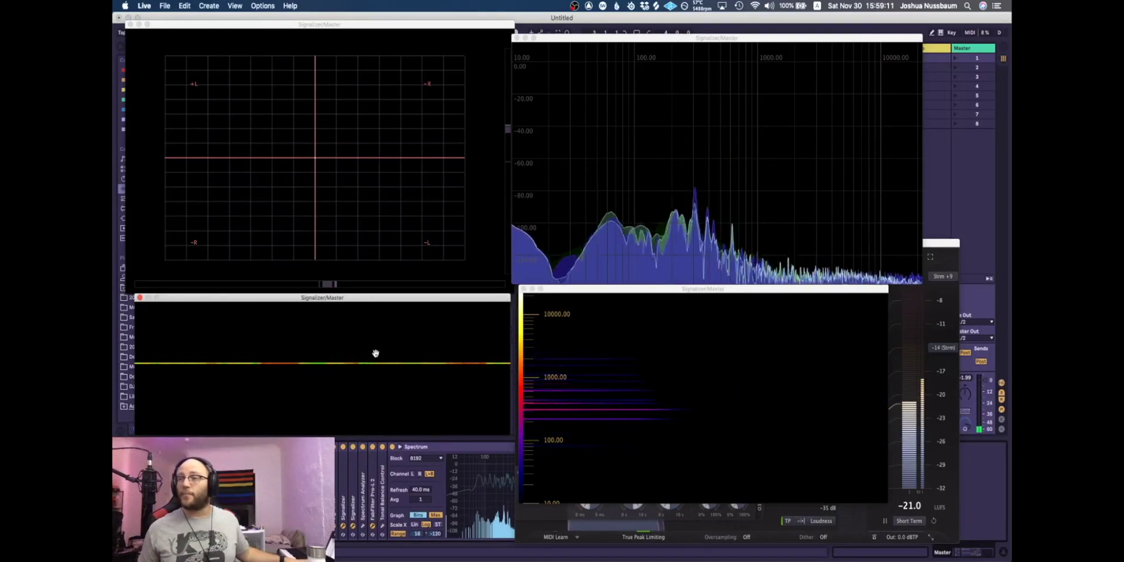
mouse_move(424, 310)
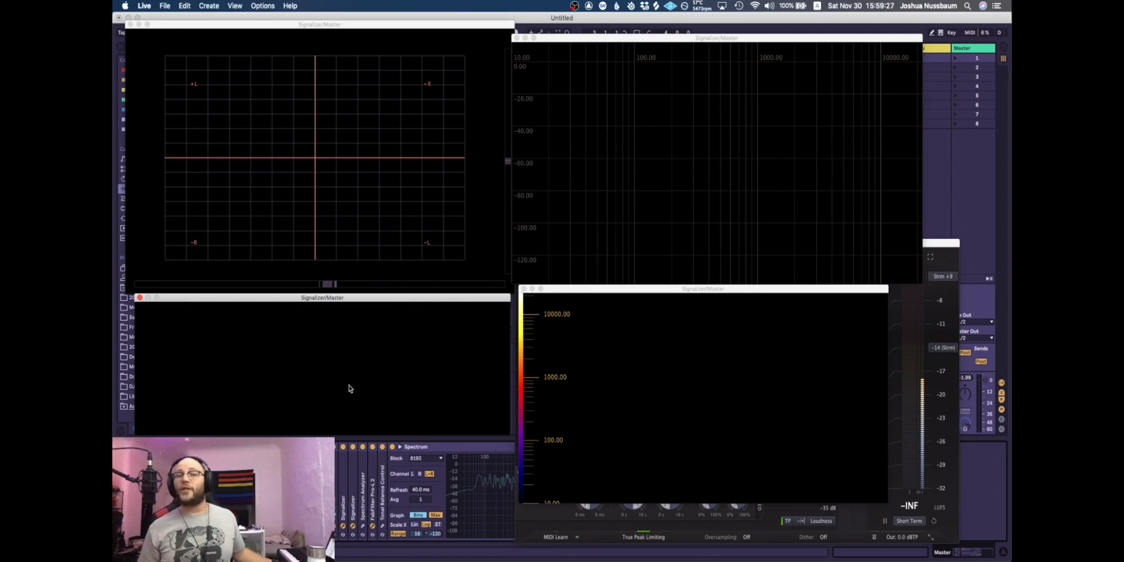
key("space")
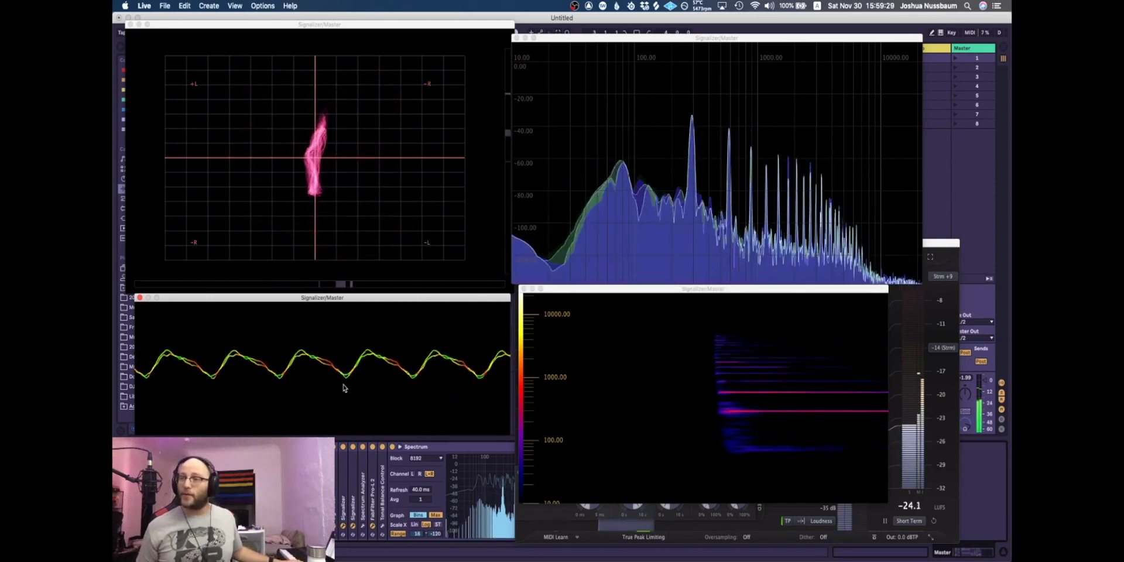
key("space")
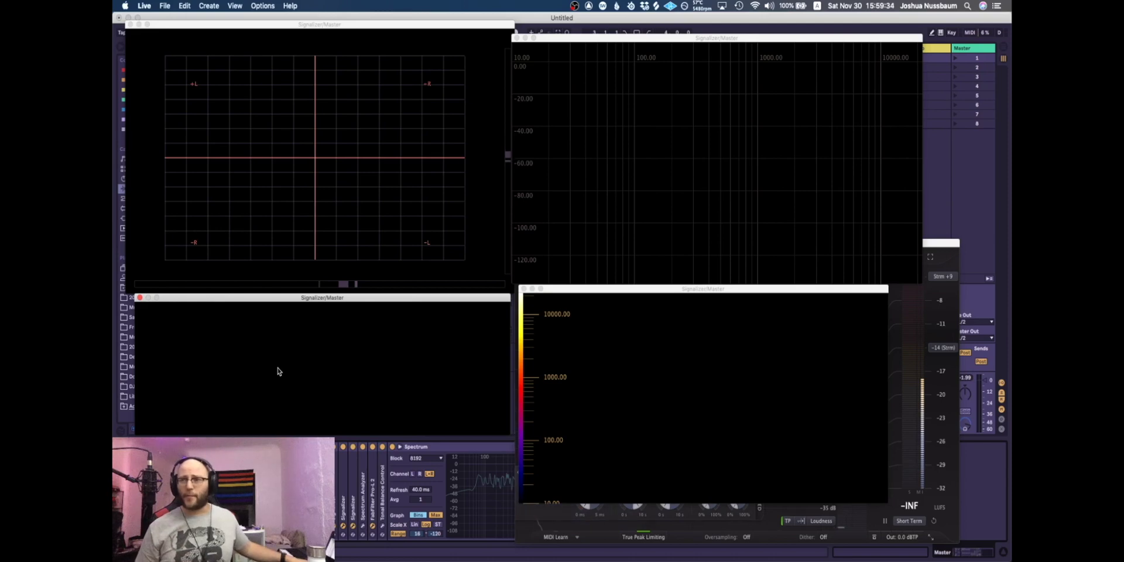
key("space")
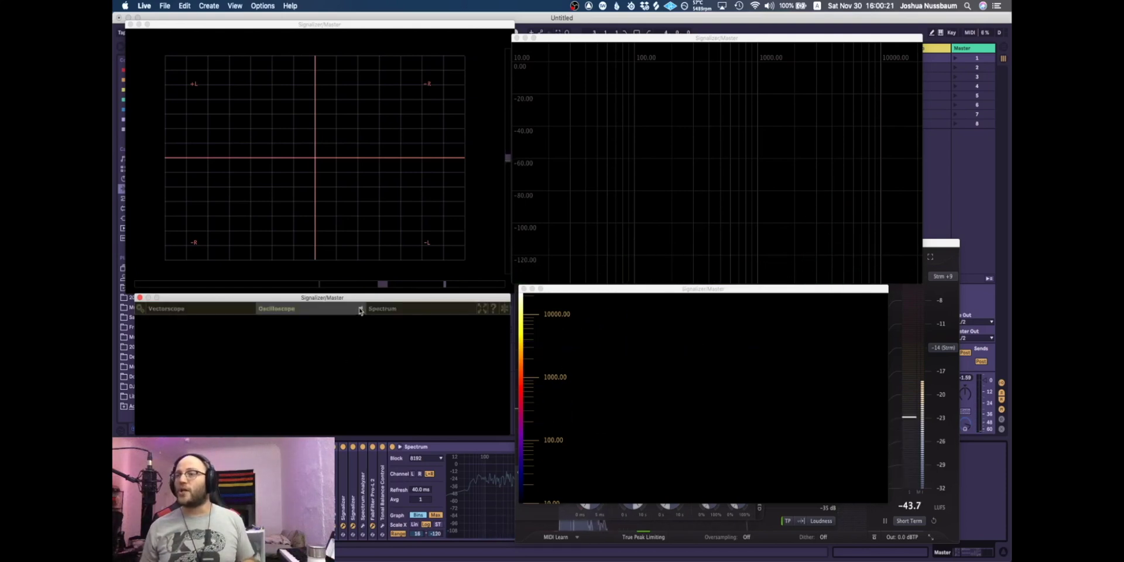
Expand and collapse the oscilloscope colour settings, then briefly play and stop the song.
left_click(362, 309)
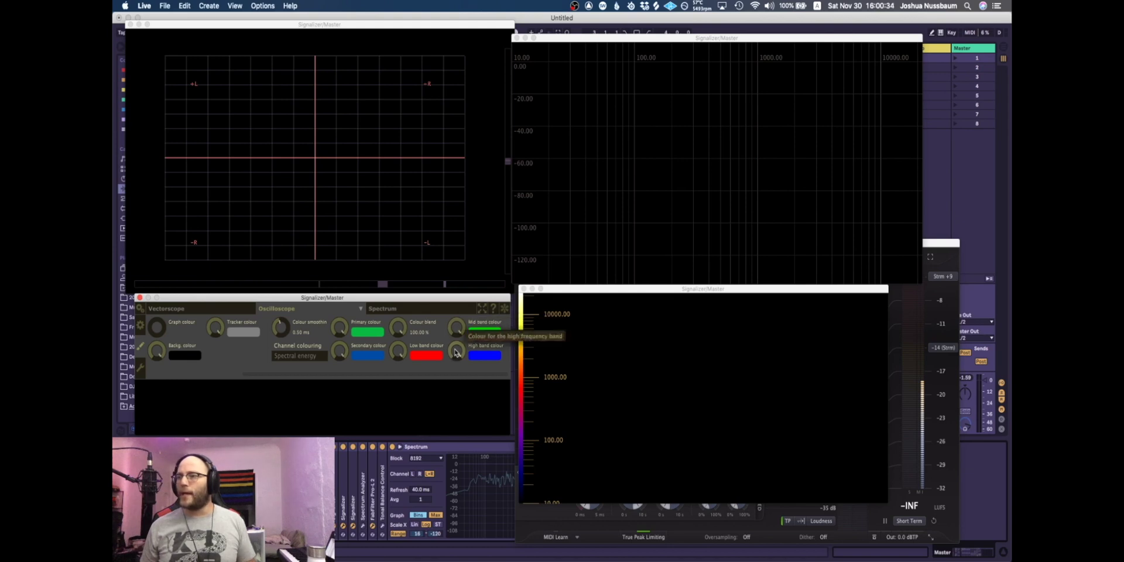
left_click(361, 309)
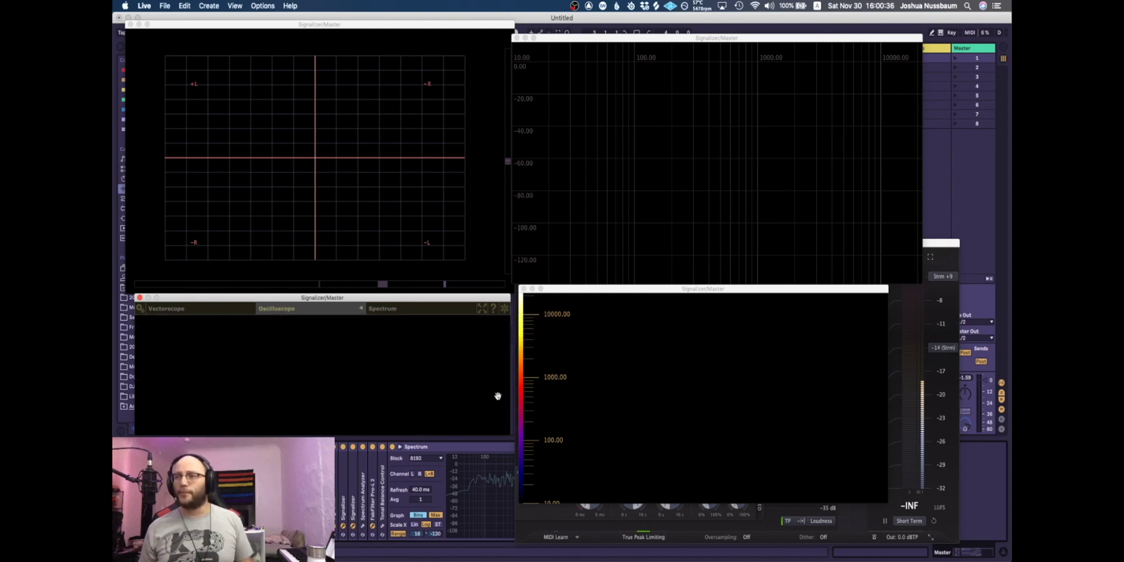
key("space")
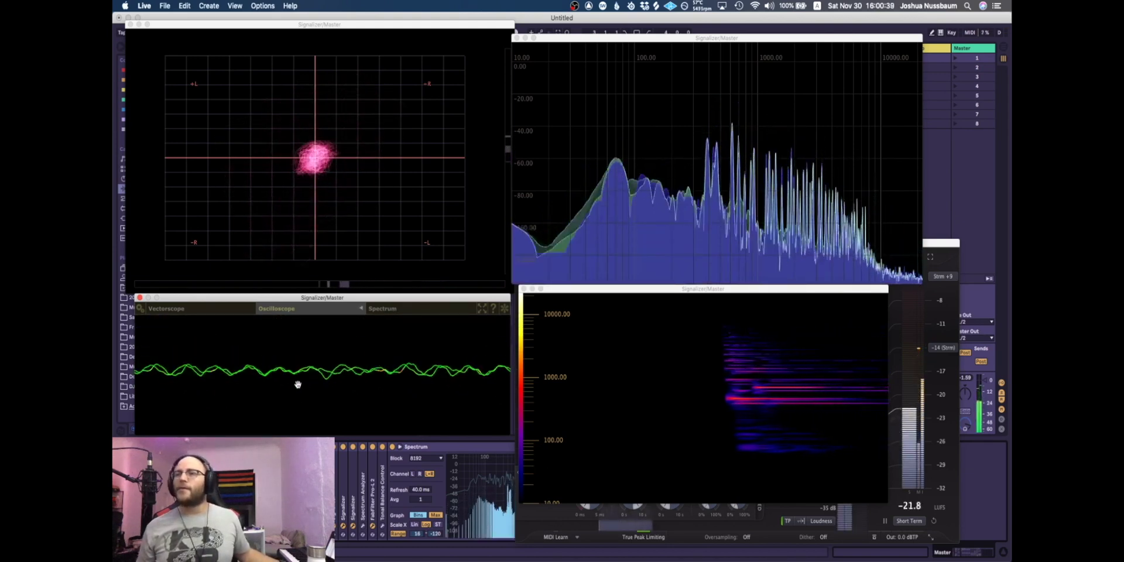
key("space")
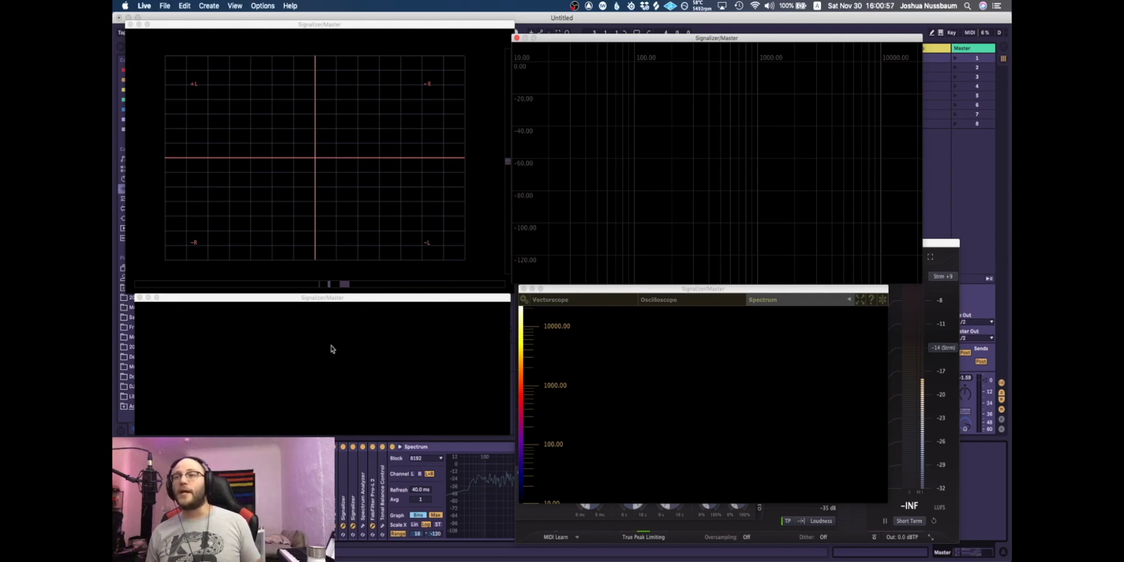
Close all four Signalizer windows, move Pro-L 2 to the top-left, and lower its gain to +0.0 dB.
left_click(129, 24)
left_click(139, 297)
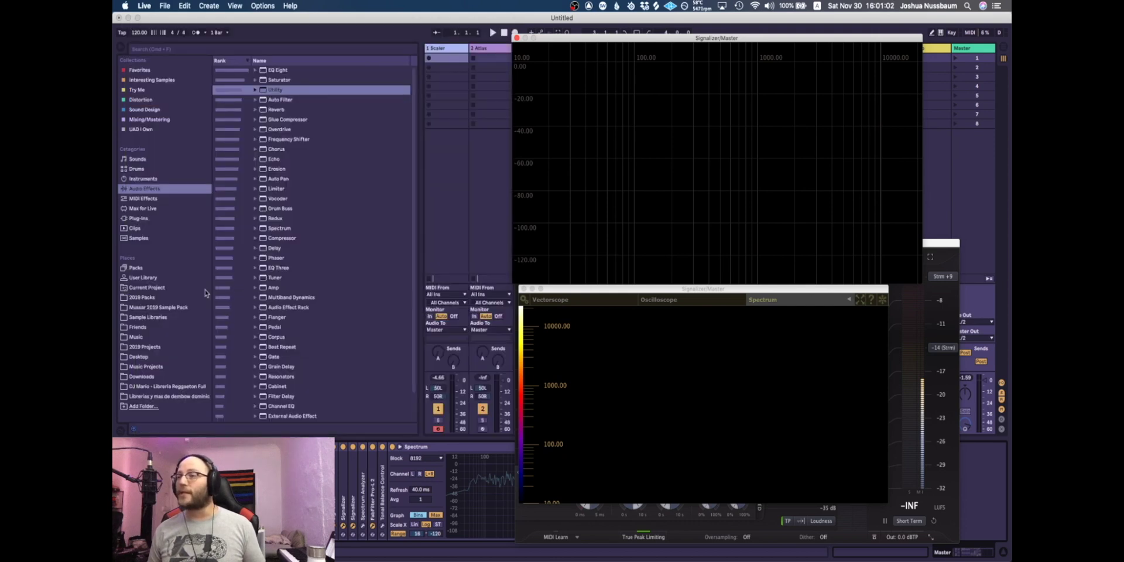
left_click(517, 37)
left_click(525, 289)
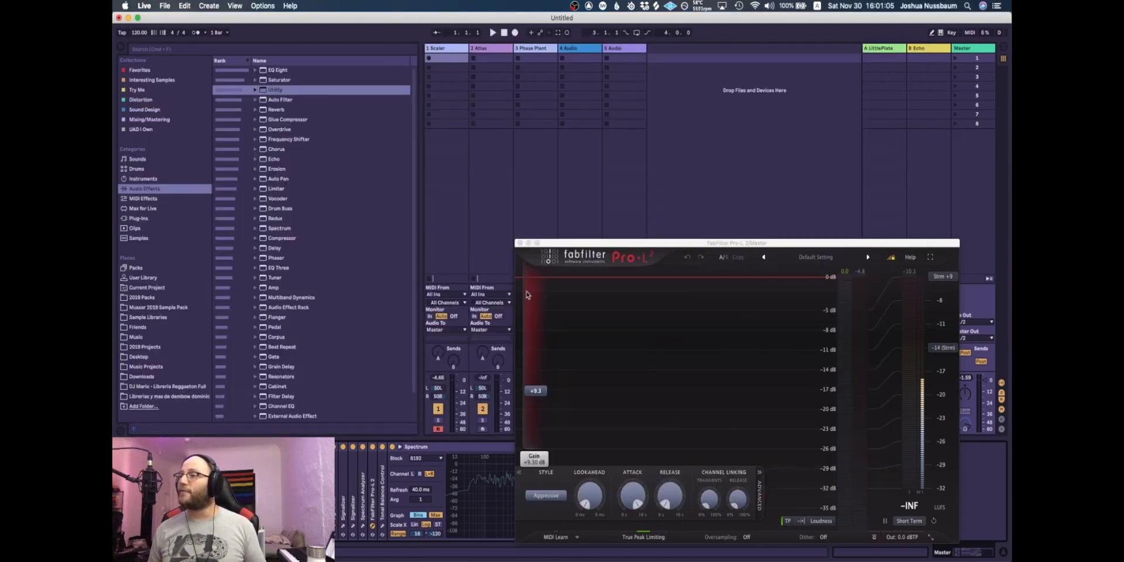
left_click_drag(614, 242, 345, 119)
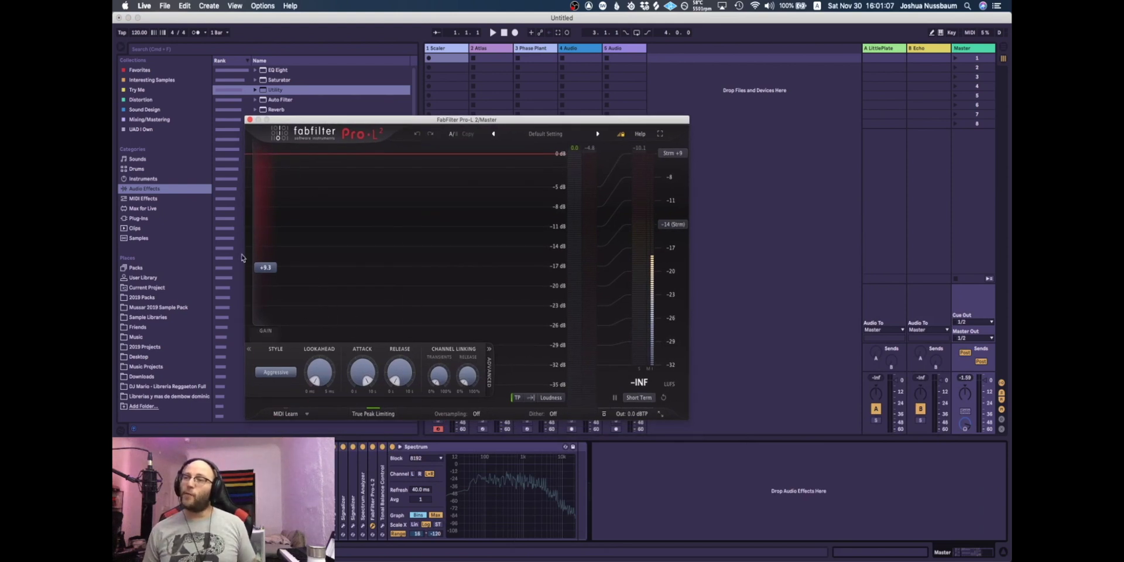
left_click_drag(270, 269, 273, 319)
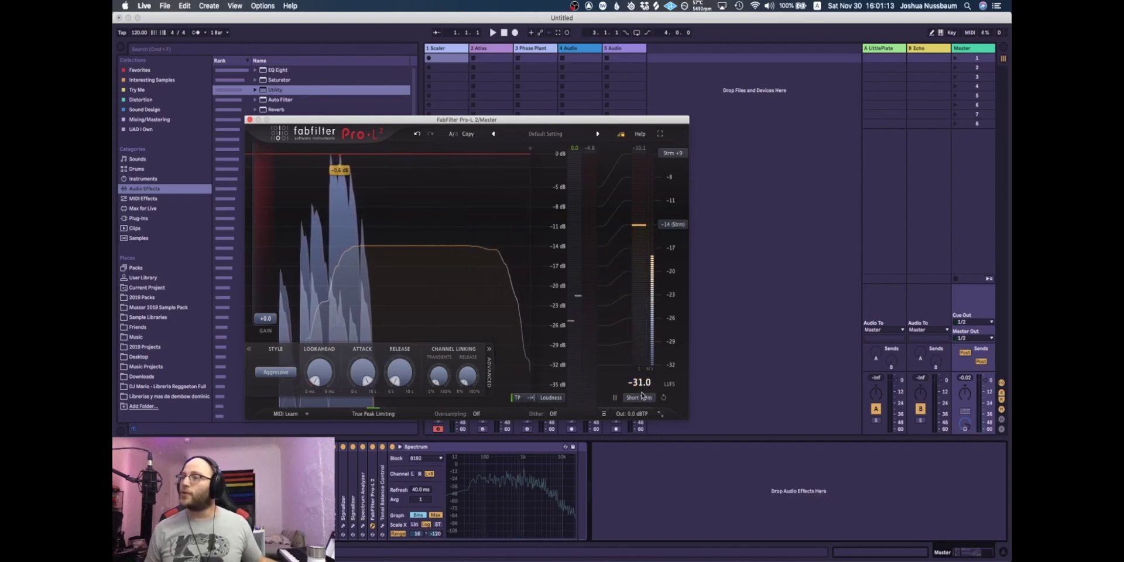
Keep Loudness as Pro-L 2's meter scale, reset the meter, and switch Short Term to Integrated.
left_click(551, 398)
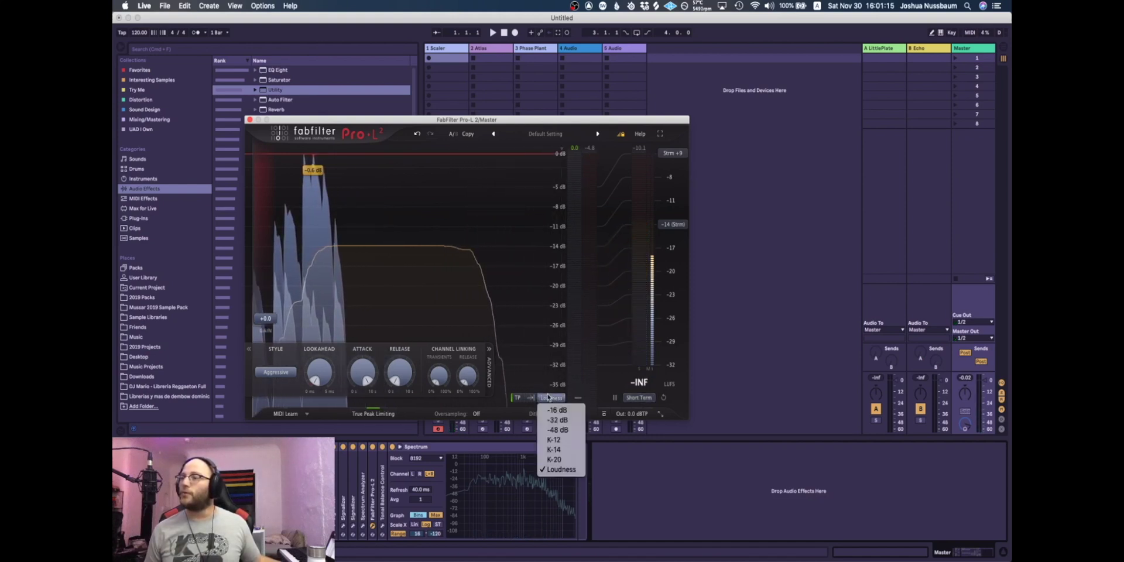
left_click(561, 469)
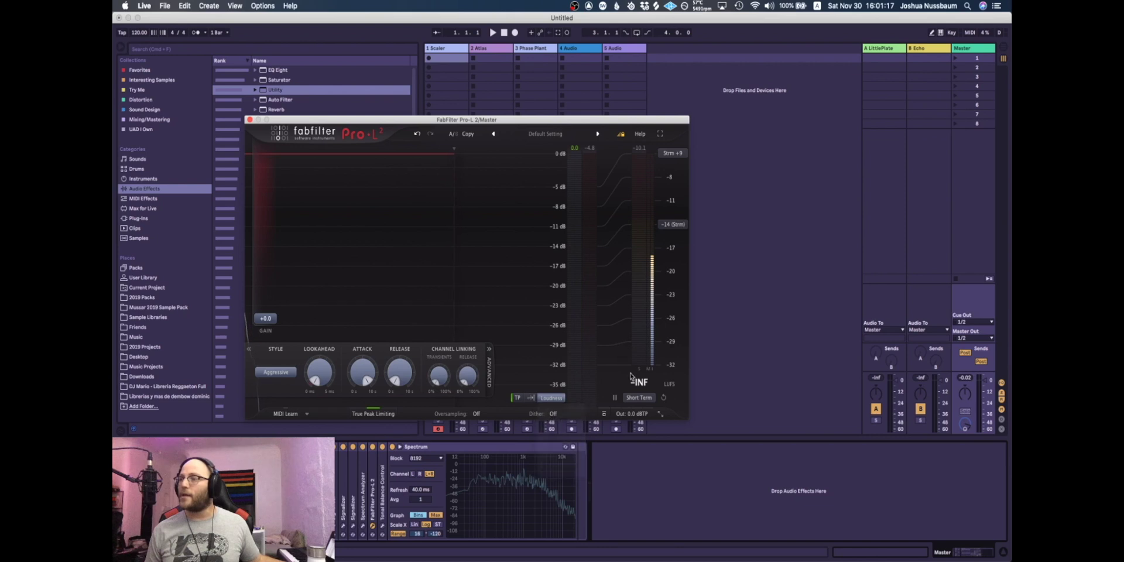
left_click(663, 397)
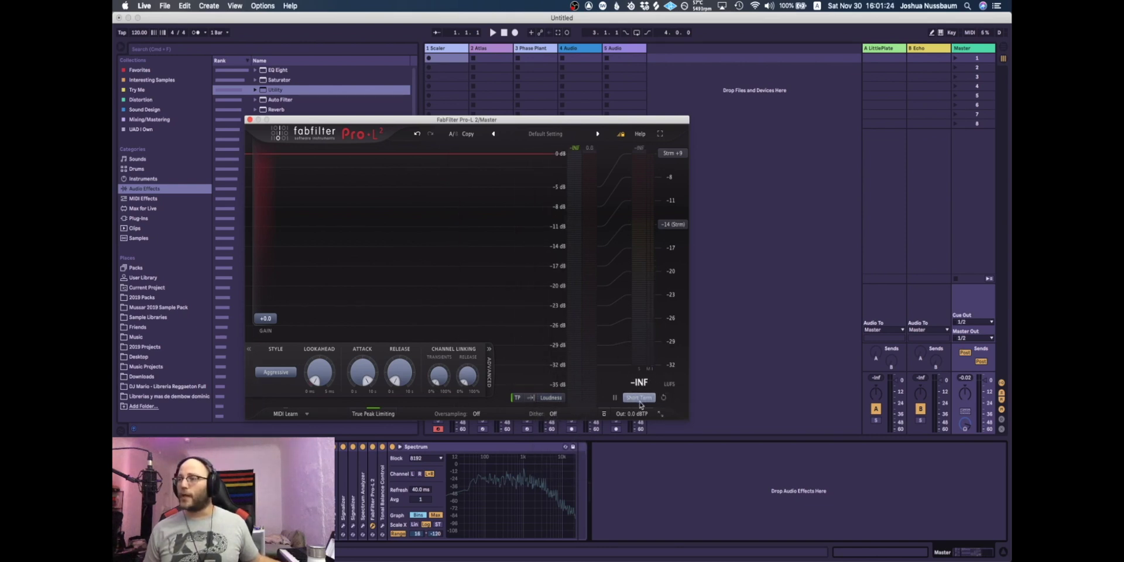
left_click(641, 401)
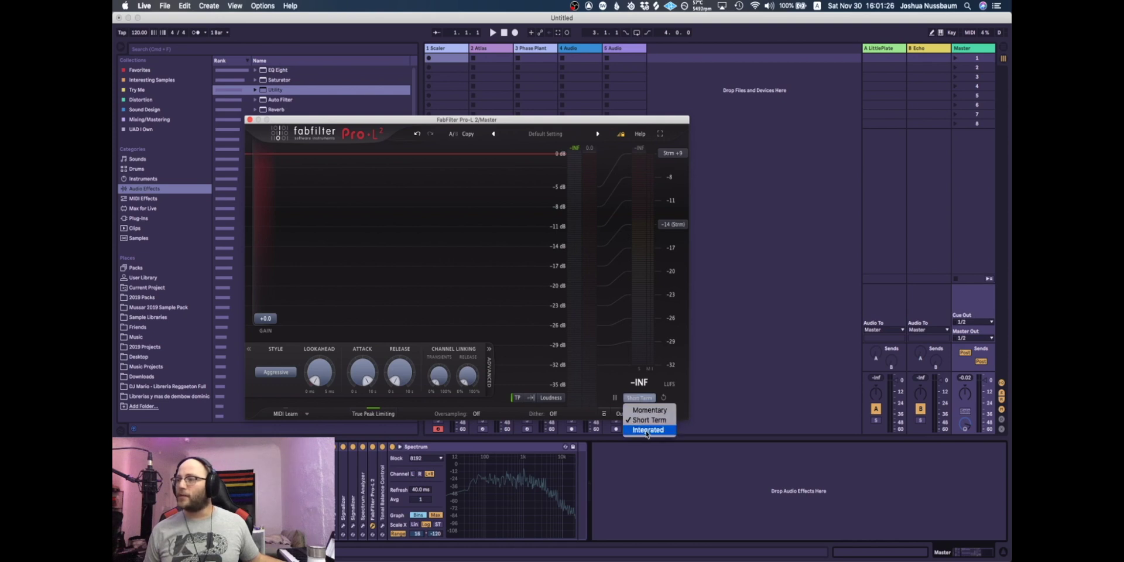
left_click(644, 432)
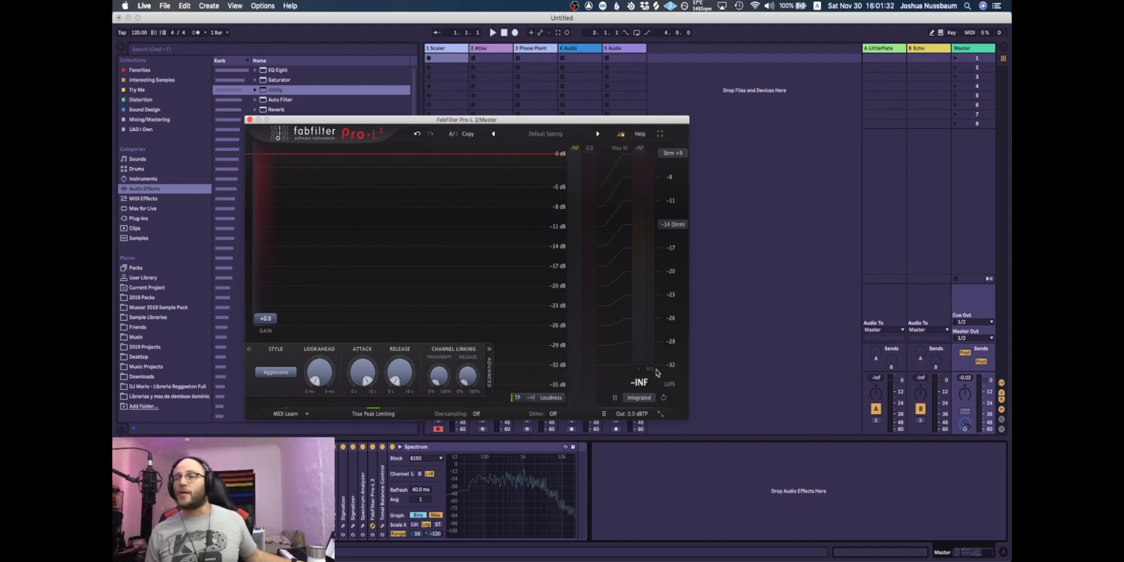
Raise Pro-L 2's gain to about +16.6 dB, bringing integrated loudness to -13.9 LUFS.
mouse_move(640, 309)
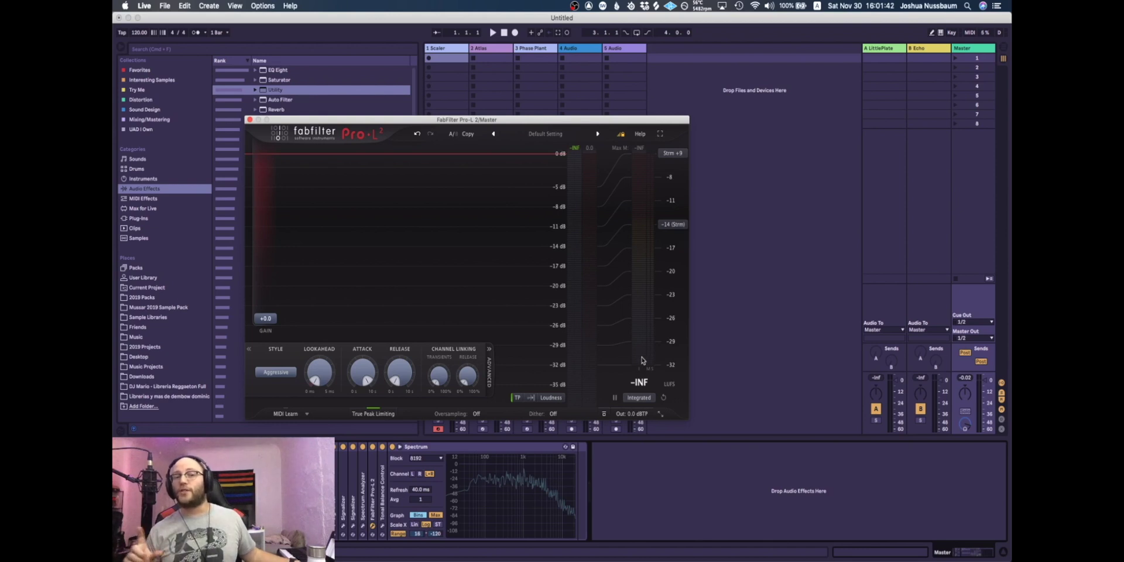
mouse_move(641, 360)
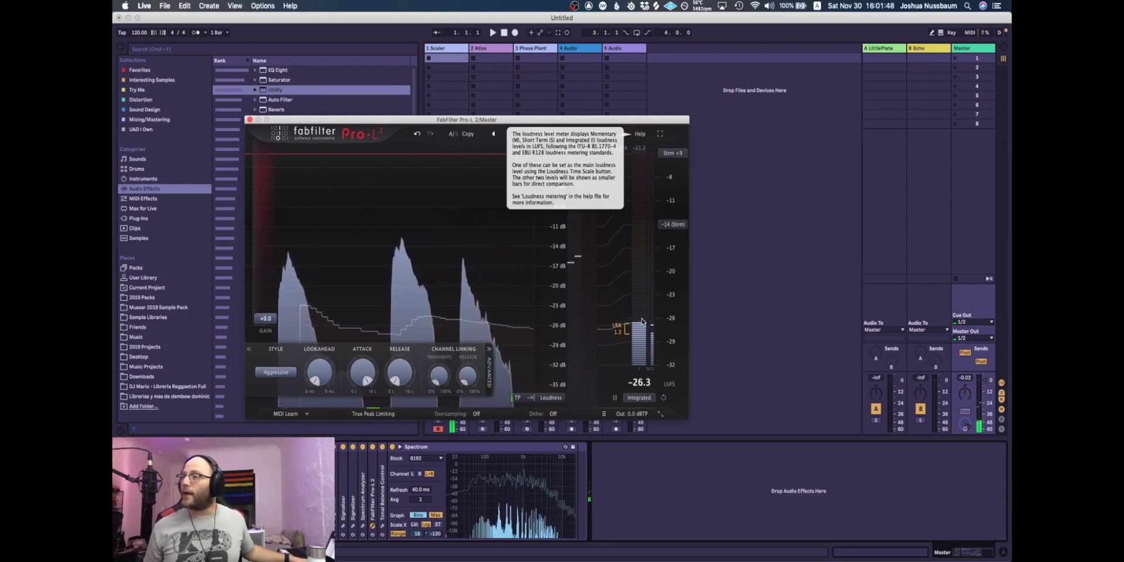
left_click_drag(262, 316, 301, 221)
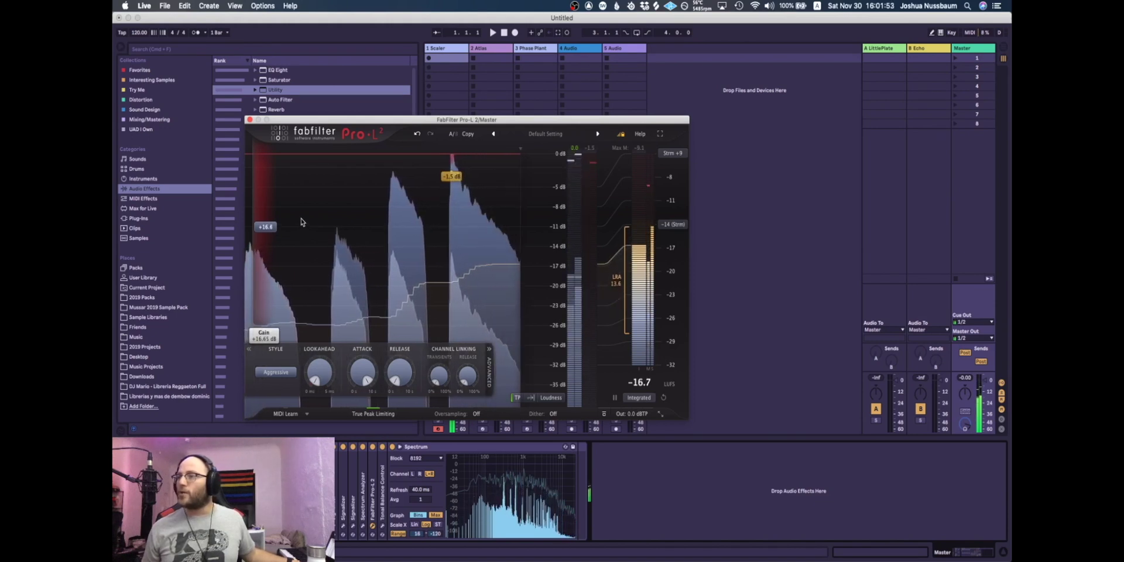
Close the Pro-L 2 plugin window.
left_click(372, 526)
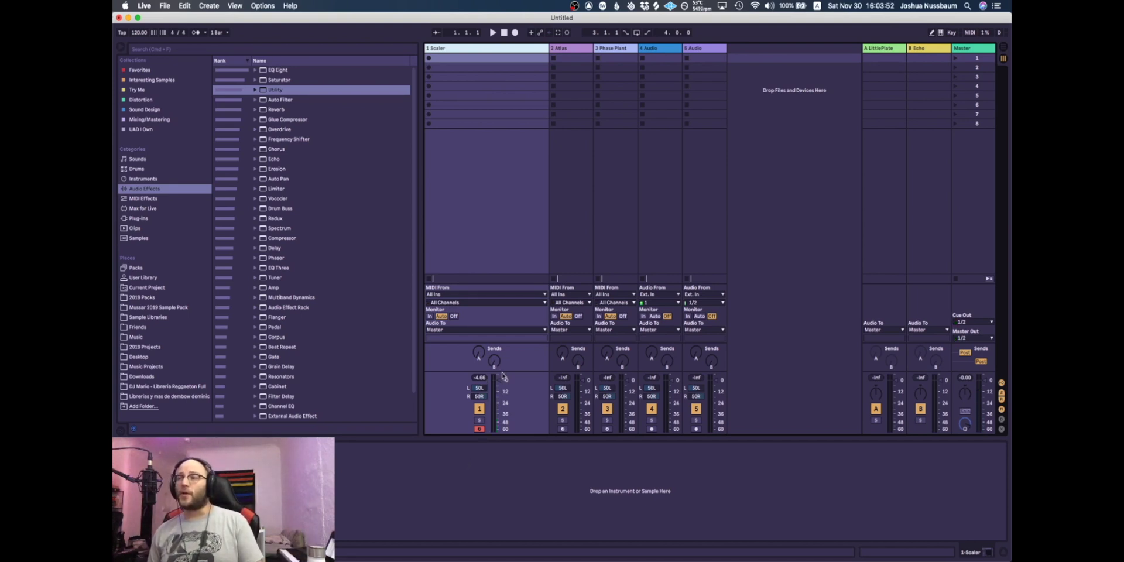
Enlarge the mixer meters, set the Scaler fader to 0 dB, select Atlas and Phase Plant, and arm 4 Audio.
left_click_drag(502, 374, 505, 138)
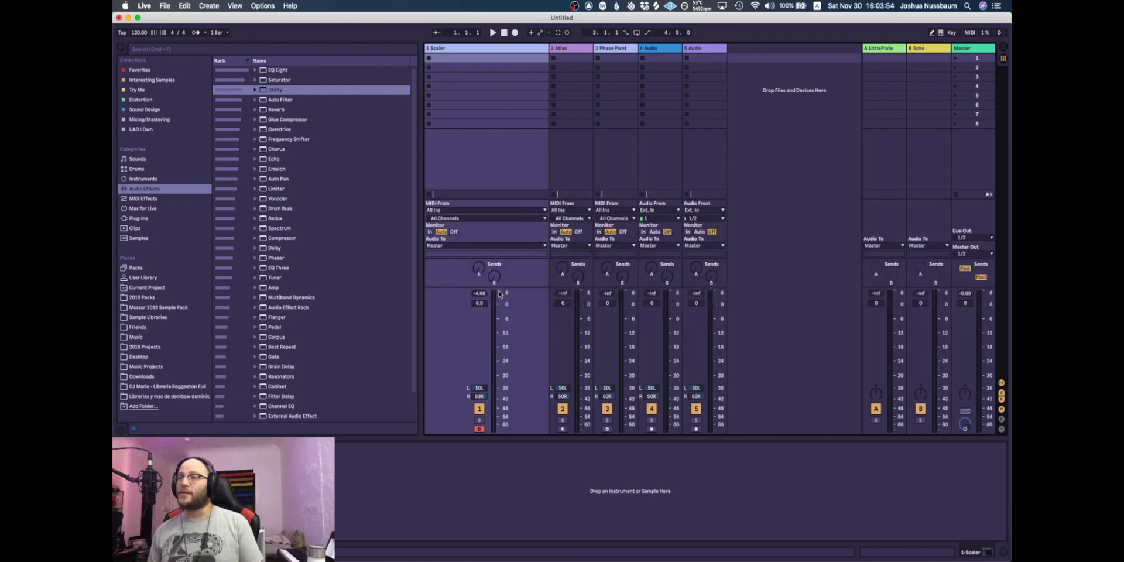
left_click_drag(500, 294, 501, 304)
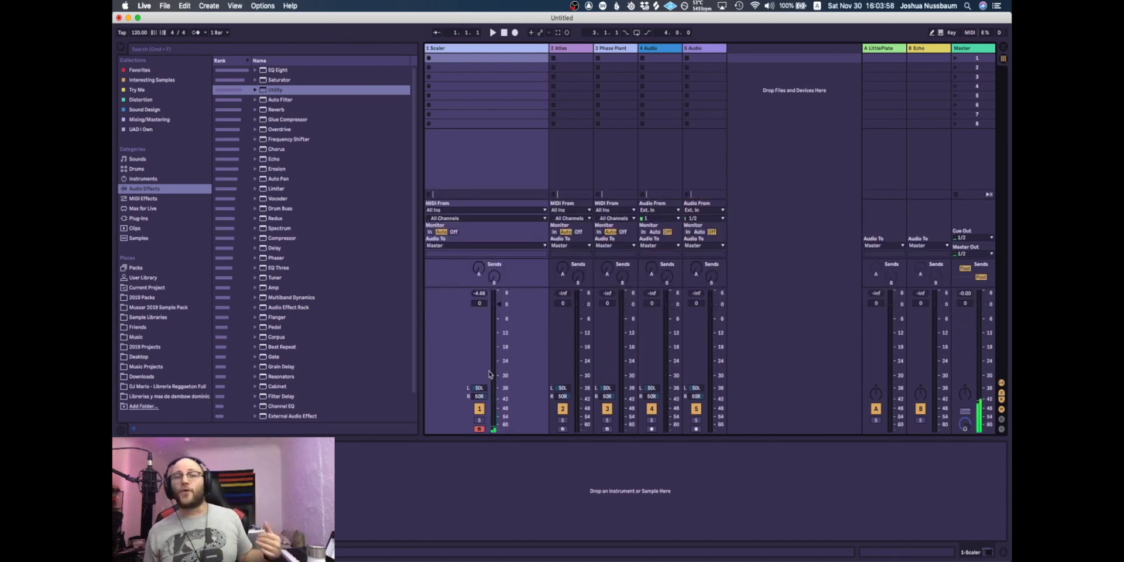
left_click(589, 174)
left_click(611, 176)
left_click(640, 180)
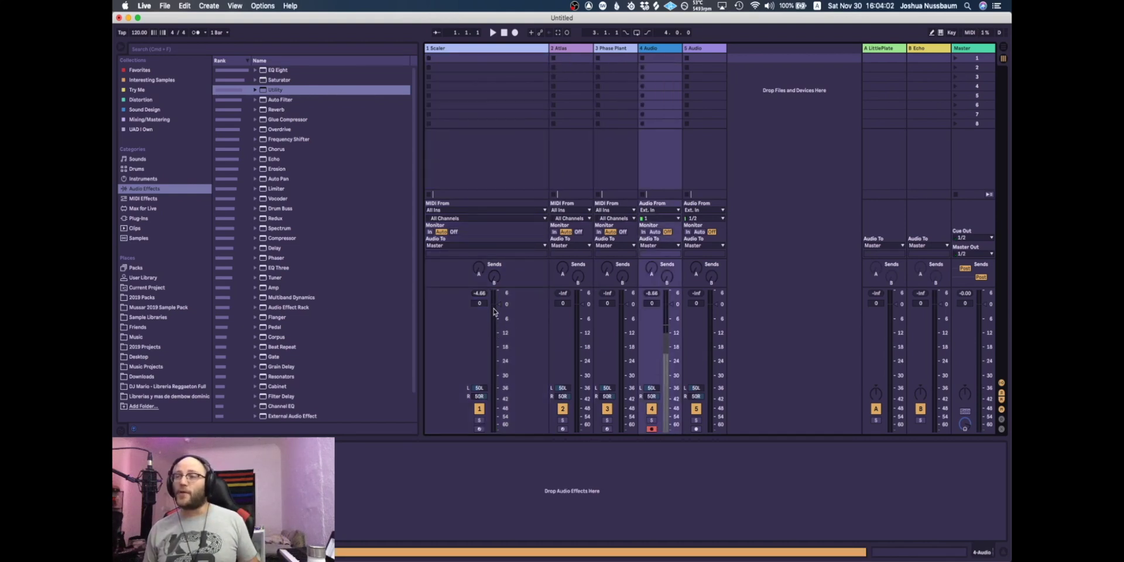